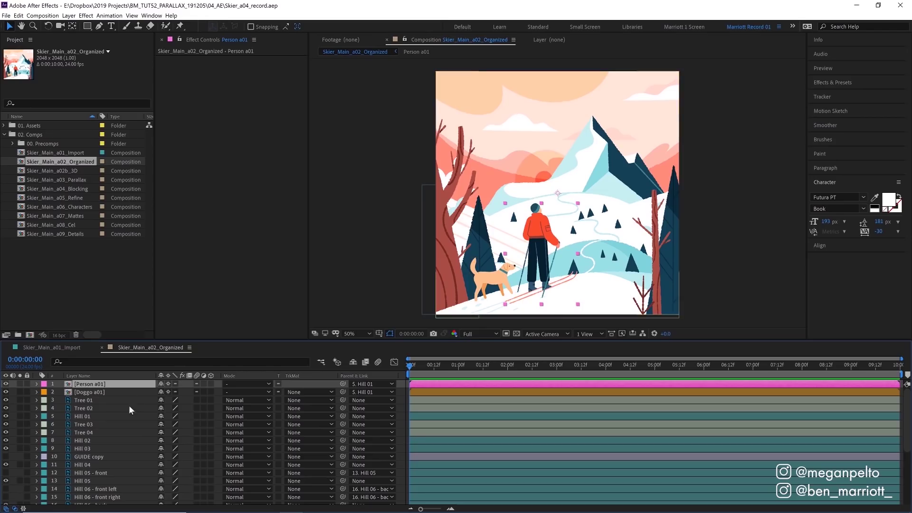
# Orbit the camera in Skier_Main_a02b_3D to examine how the scene's layers are spaced in depth.
pyautogui.press('Return')
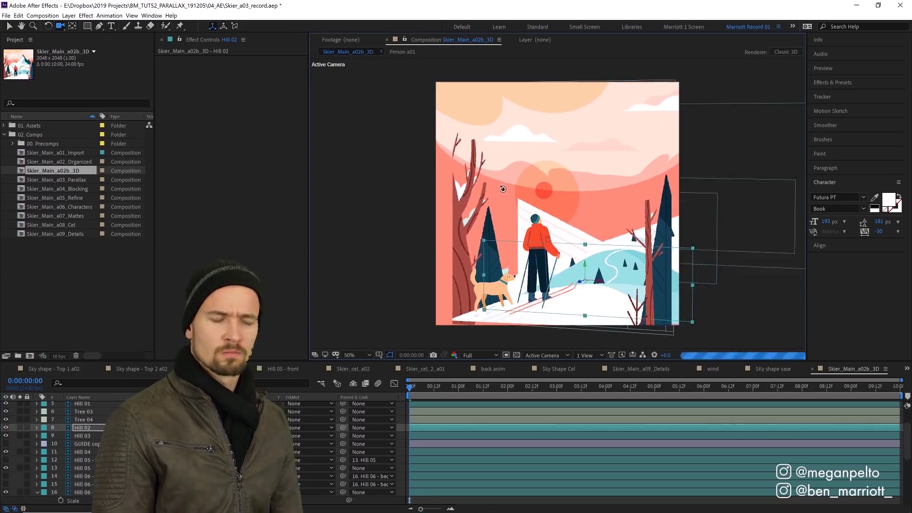
pyautogui.moveTo(503, 190)
pyautogui.mouseDown()
pyautogui.moveTo(511, 182)
pyautogui.moveTo(512, 195)
pyautogui.mouseUp()
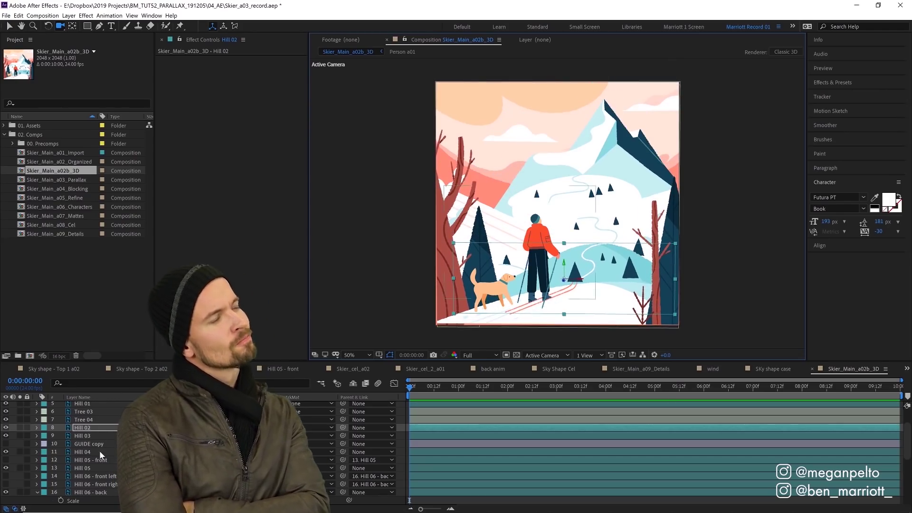
pyautogui.scroll(-5, 94, 442)
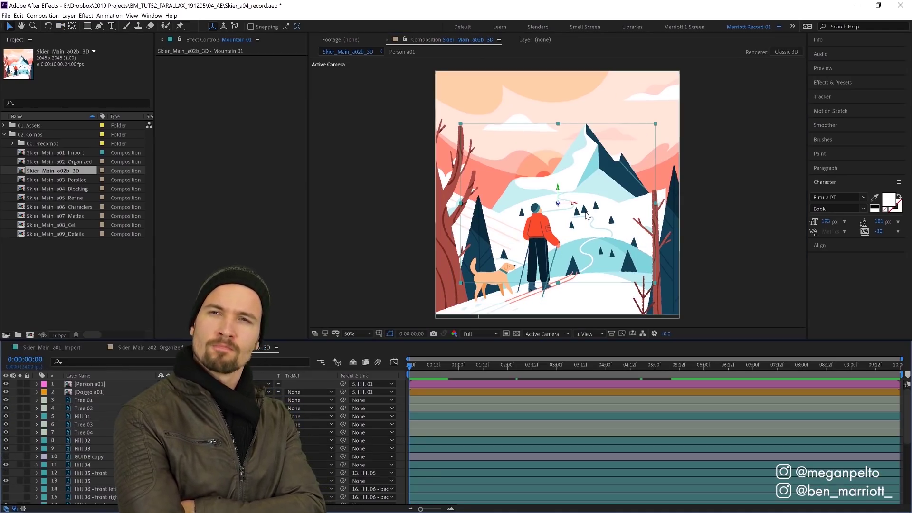
# Reposition the Mountain 01 layer in the 3D composition and adjust its Scale.
pyautogui.press('s')
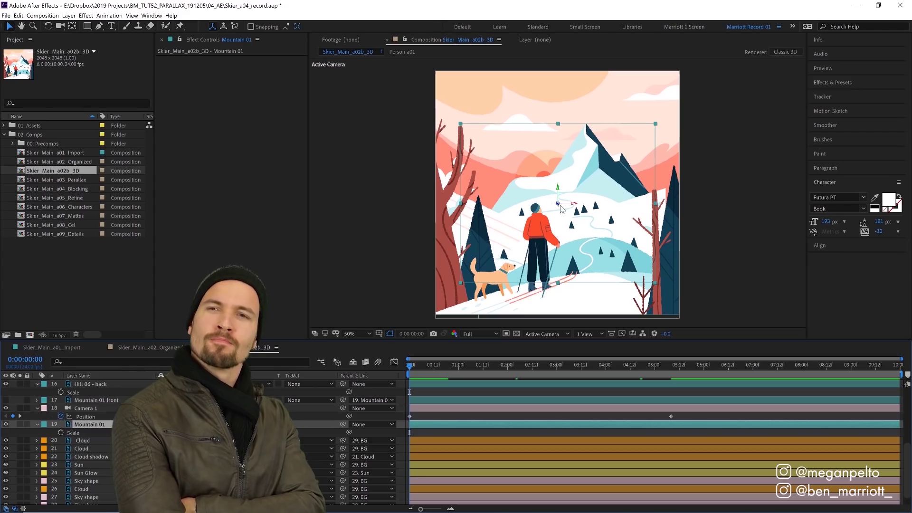
pyautogui.moveTo(559, 204); pyautogui.dragTo(510, 119)
pyautogui.moveTo(176, 433); pyautogui.dragTo(183, 432)
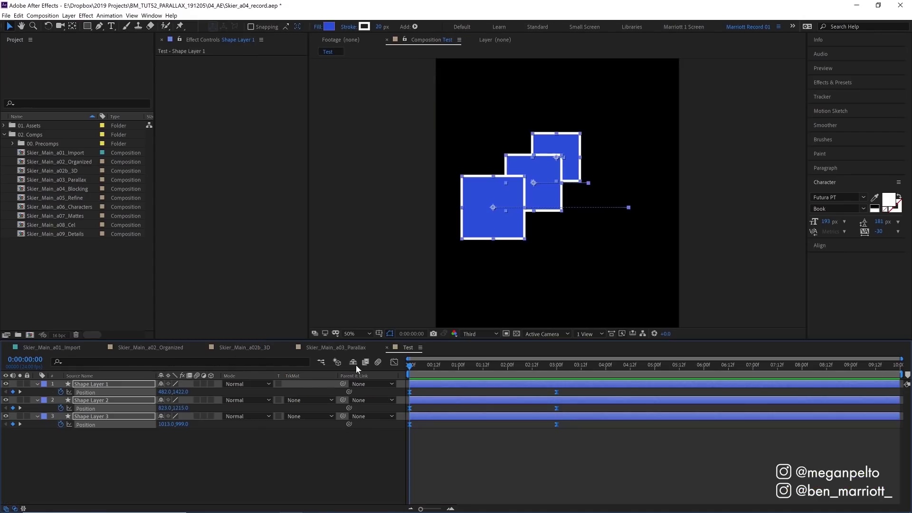
# Examine the moving squares in the Test composition and the parenting of Hill 01 to Hill 04 in Skier_Main_a03_Parallax.
pyautogui.moveTo(409, 365); pyautogui.dragTo(374, 367)
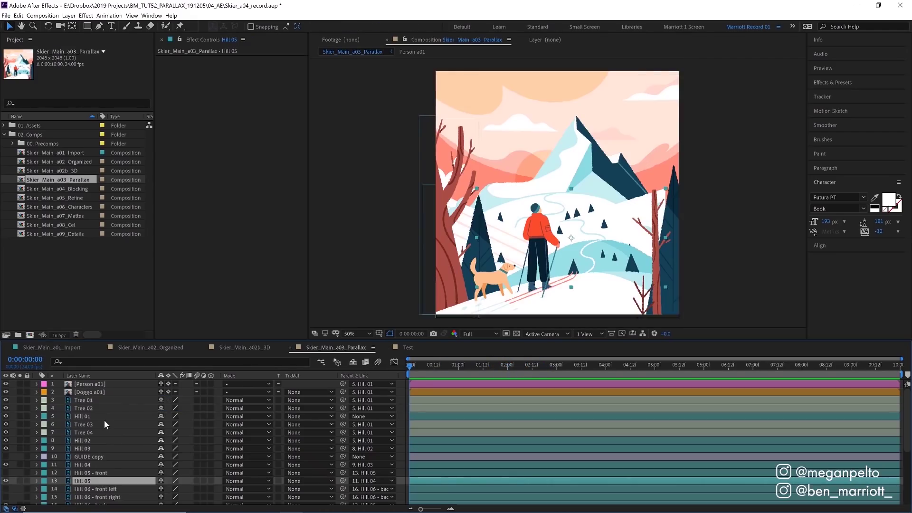
pyautogui.click(102, 416)
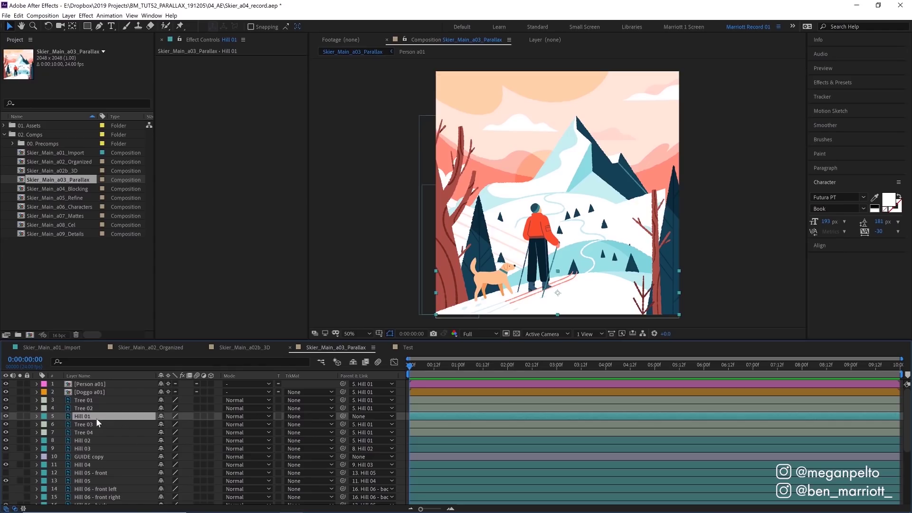
pyautogui.click(106, 441)
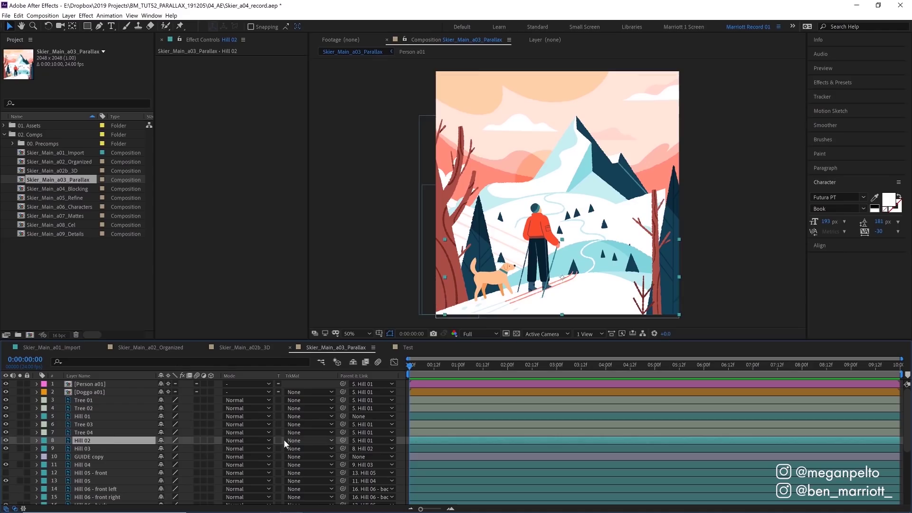
pyautogui.click(85, 415)
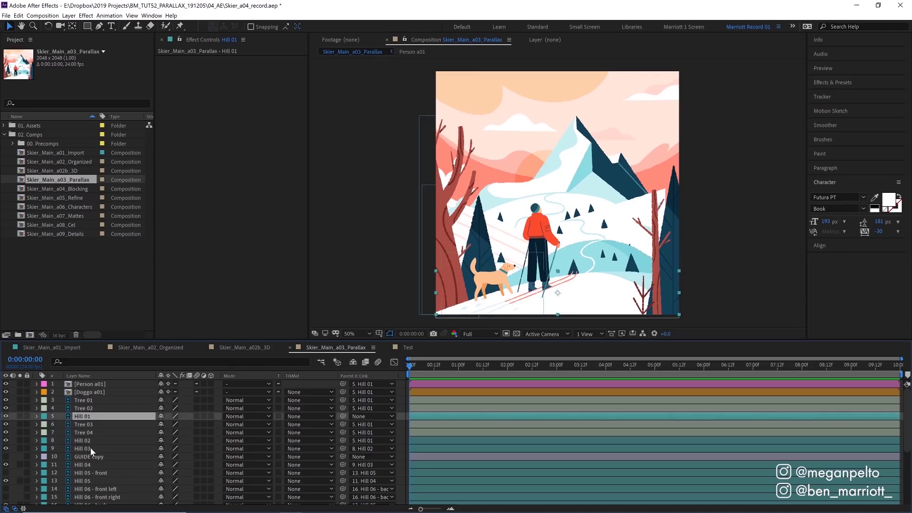
pyautogui.click(90, 447)
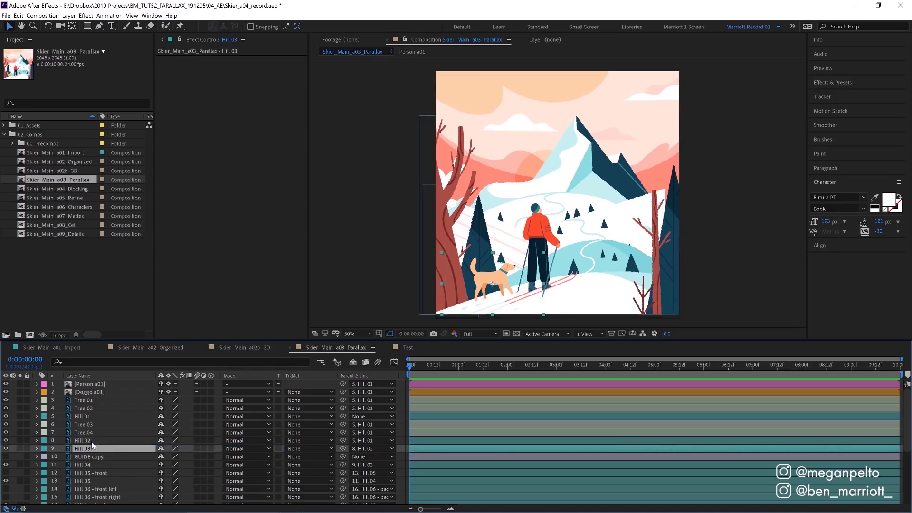
pyautogui.hotkey('ctrl', 'Down')
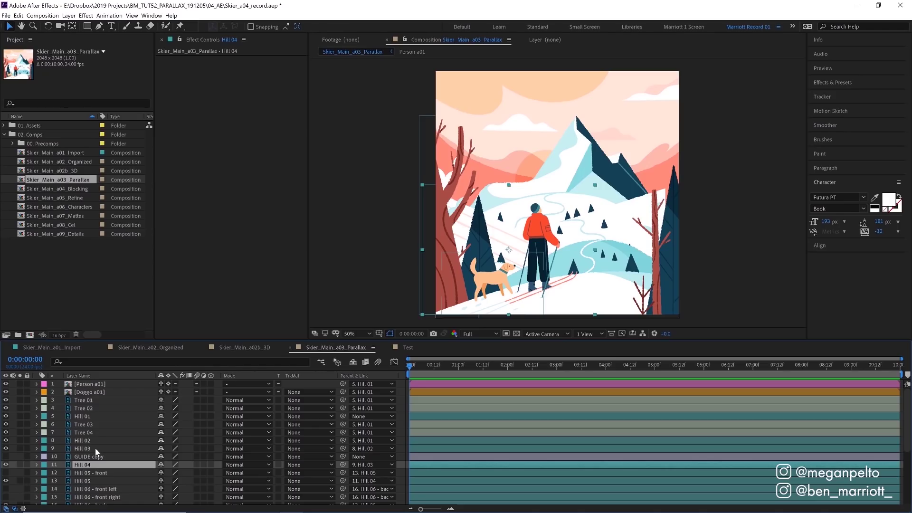
# Keyframe Hill 01's Position at 0:00:05:23, then lower it to about 1024, 3222 at the start of the timeline.
pyautogui.click(102, 419)
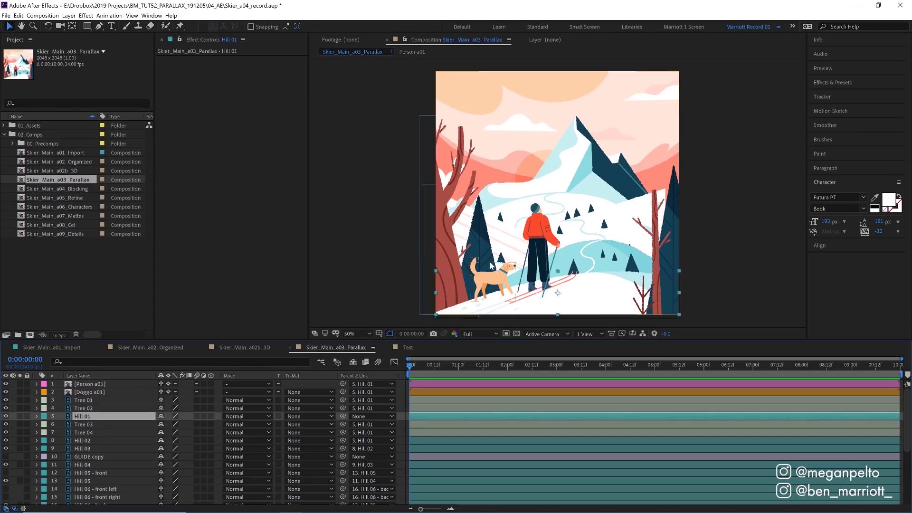
pyautogui.click(702, 367)
pyautogui.press('p')
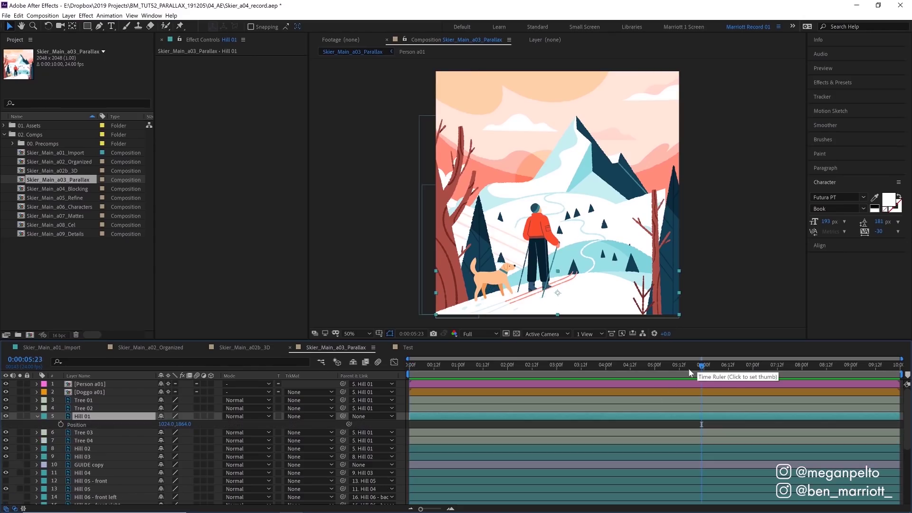
pyautogui.click(61, 424)
pyautogui.press('Home')
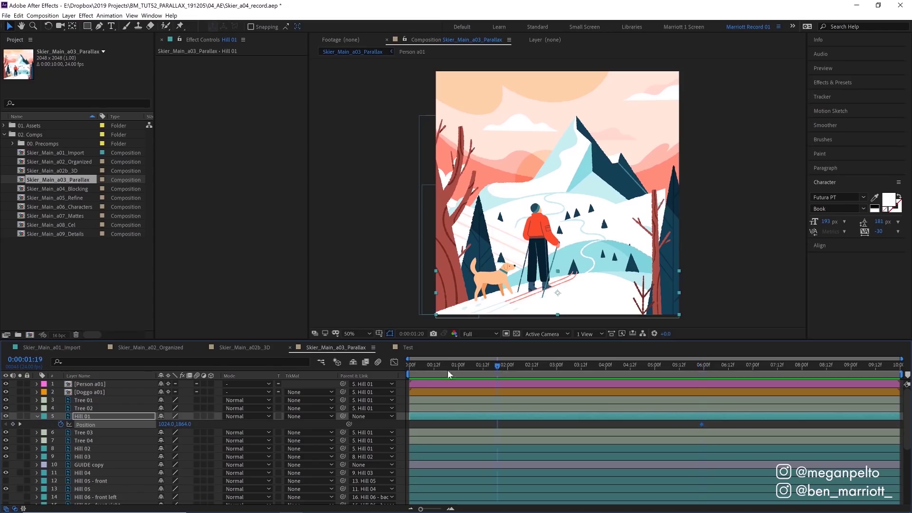
pyautogui.moveTo(559, 295); pyautogui.dragTo(572, 455)
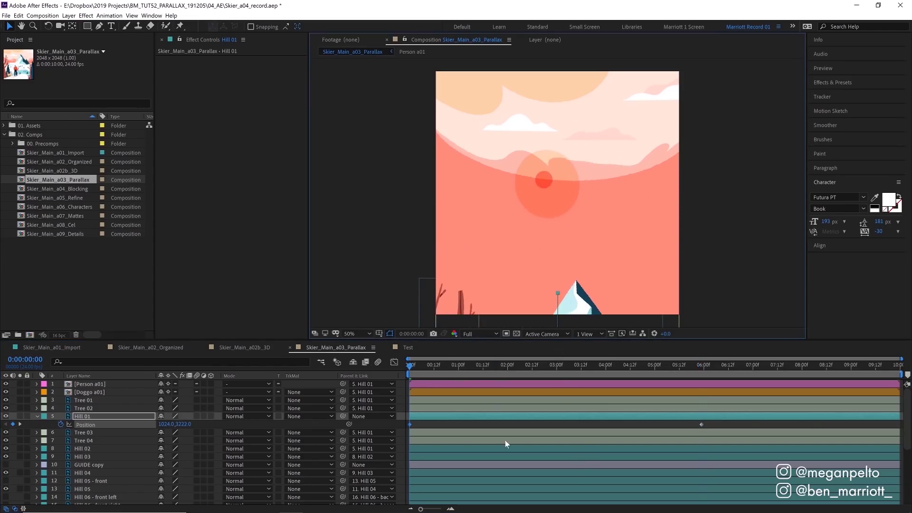
# Hide the cloud, sun and sky shape layers, leaving only the BG layer visible behind the mountain.
pyautogui.scroll(-5, 53, 444)
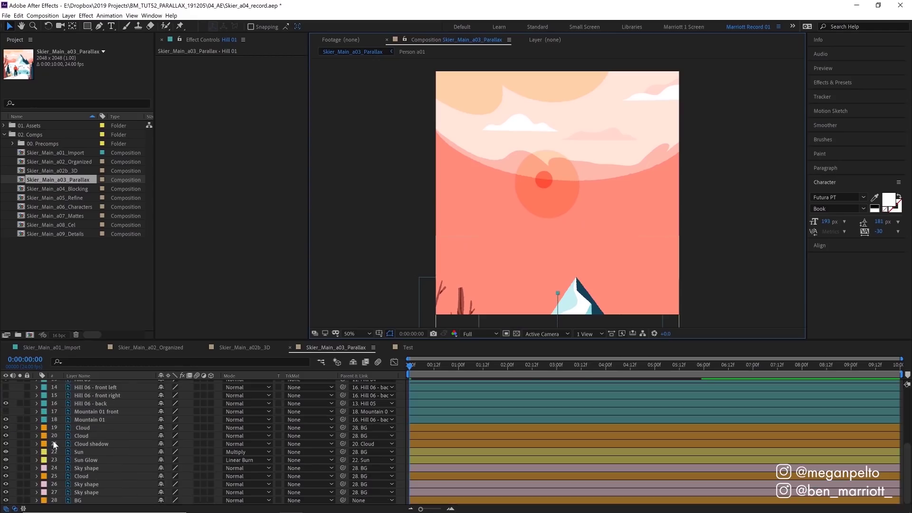
pyautogui.click(6, 428)
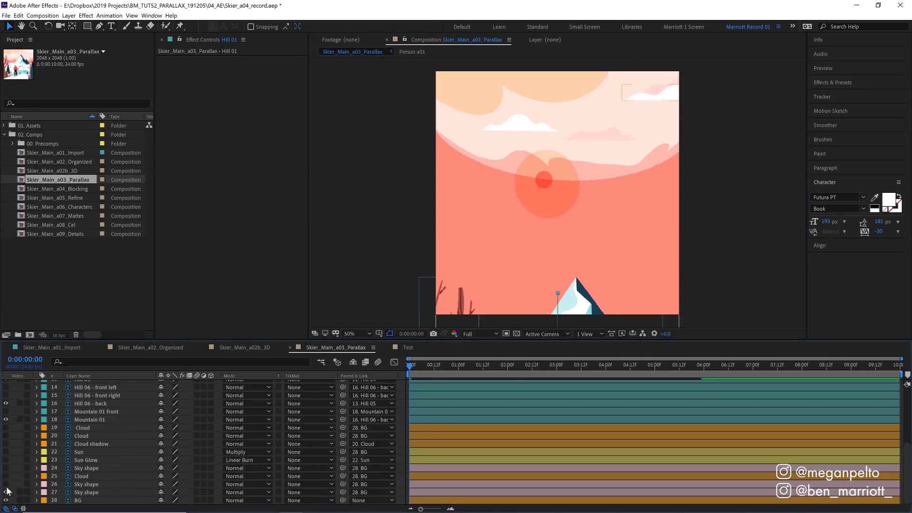
pyautogui.moveTo(7, 489); pyautogui.dragTo(7, 496)
# Lower Hill 01's starting Position further to 1024, 3562 so the scene begins below the frame.
pyautogui.scroll(5, 452, 440)
pyautogui.click(417, 418)
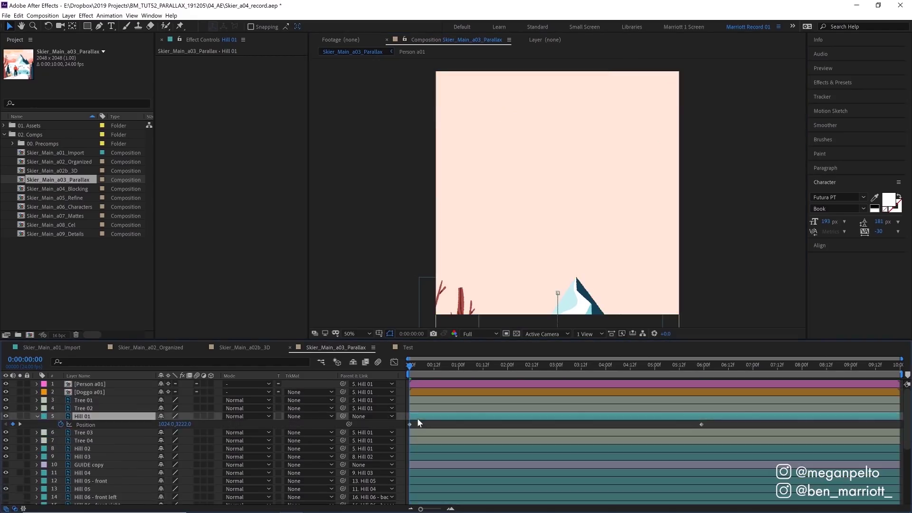
pyautogui.press('p')
pyautogui.hotkey('shift', 'Down')
pyautogui.hotkey('shift', 'Down')
pyautogui.hotkey('shift', 'Down')
pyautogui.hotkey('shift', 'Down')
pyautogui.hotkey('shift', 'Down')
pyautogui.hotkey('shift', 'Down')
pyautogui.hotkey('shift', 'Down')
pyautogui.hotkey('shift', 'Down')
pyautogui.hotkey('shift', 'Down')
pyautogui.hotkey('shift', 'Down')
pyautogui.hotkey('shift', 'Down')
pyautogui.hotkey('shift', 'Down')
pyautogui.hotkey('shift', 'Down')
pyautogui.hotkey('shift', 'Down')
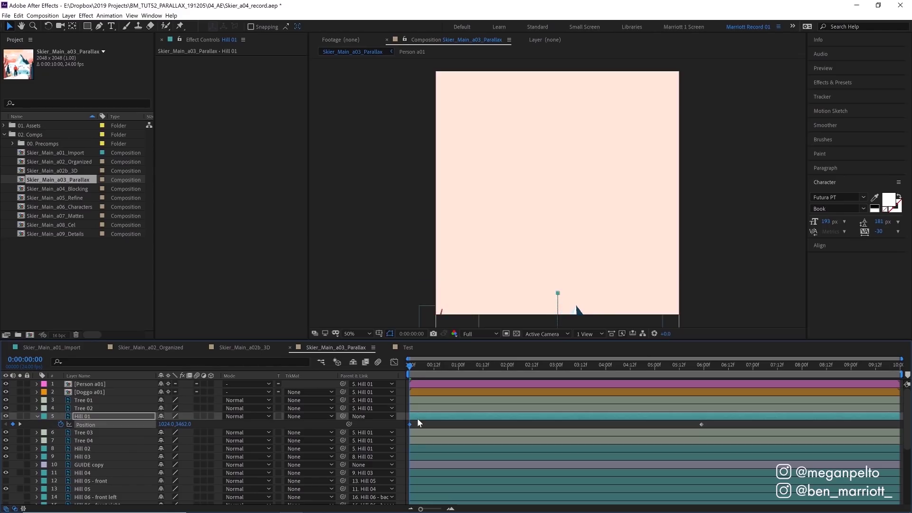
# Preview Hill 01's rising motion from the start to just before its end keyframe.
pyautogui.press('space')
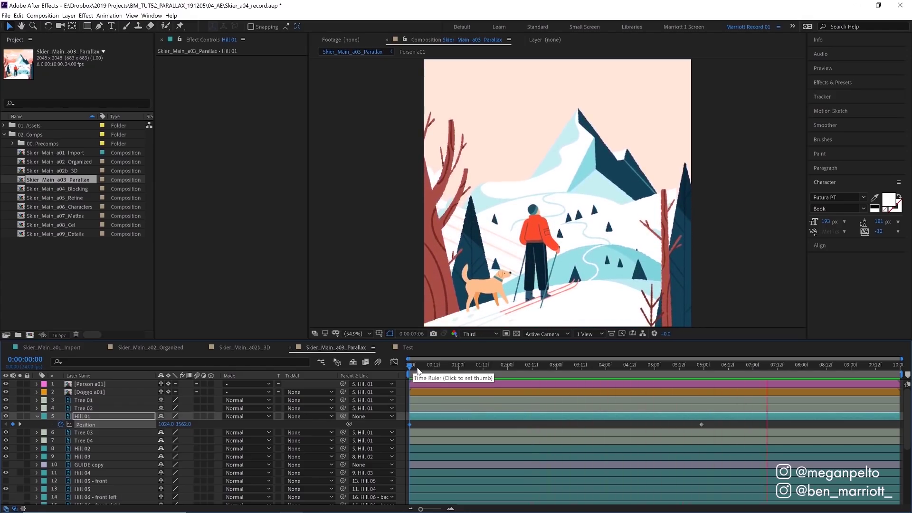
pyautogui.scroll(-1, 417, 372)
pyautogui.moveTo(417, 372); pyautogui.dragTo(688, 380)
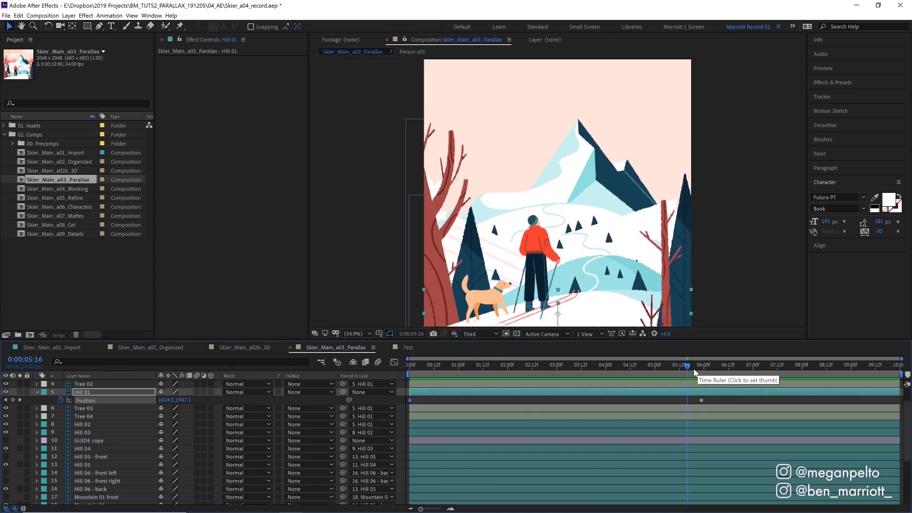
# Add Position keyframes at 0:00:05:23 to Hill 02 through Hill 05, Hill 06 - back and Mountain 01.
pyautogui.press('k')
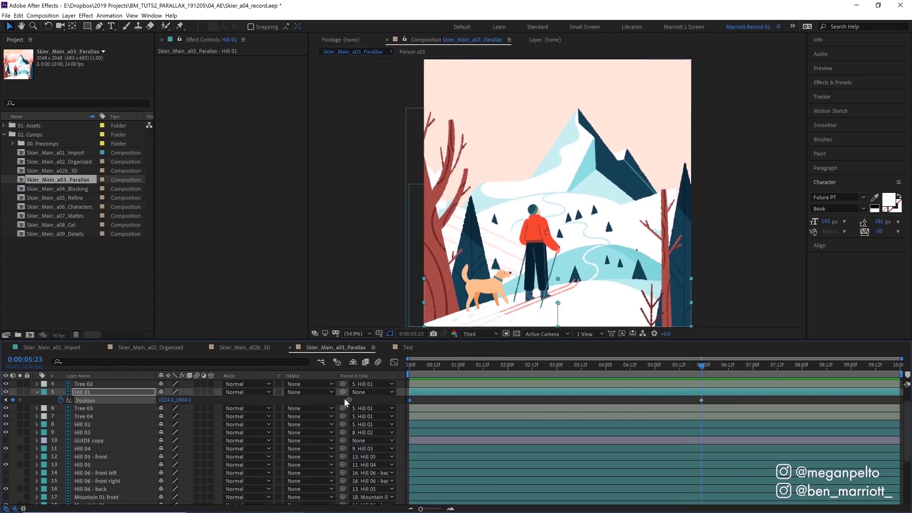
pyautogui.click(84, 425)
pyautogui.keyDown('shift'); pyautogui.click(86, 433); pyautogui.keyUp('shift')
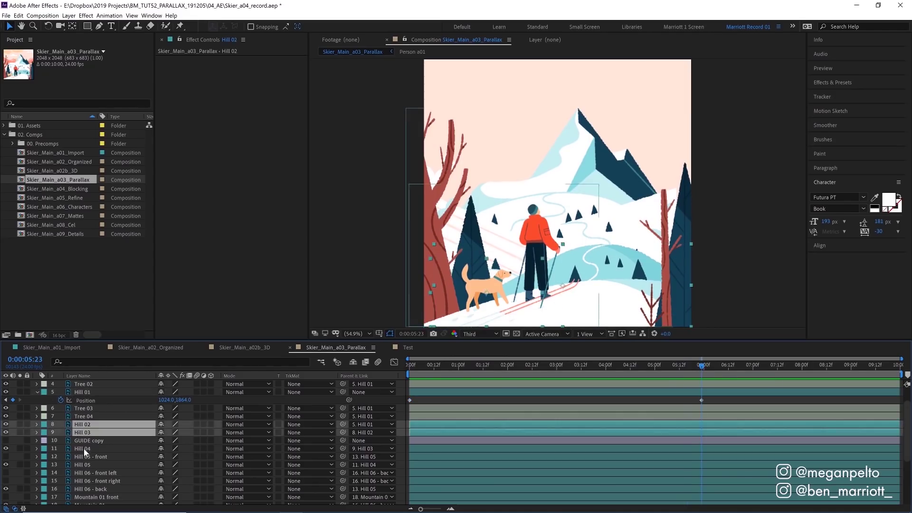
pyautogui.keyDown('shift'); pyautogui.click(84, 449); pyautogui.keyUp('shift')
pyautogui.press('p')
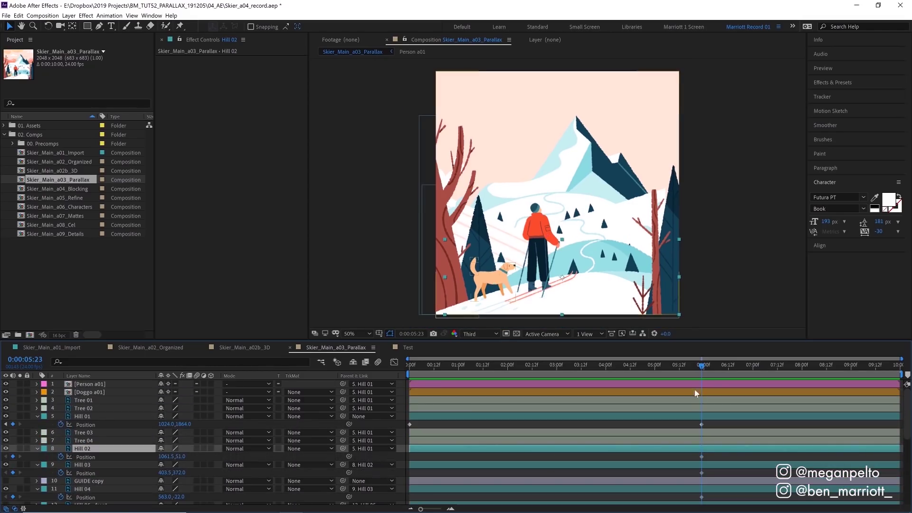
# Raise Hill 02's Position to 1061.5, -109 at the start of the timeline.
pyautogui.moveTo(700, 365); pyautogui.dragTo(394, 361)
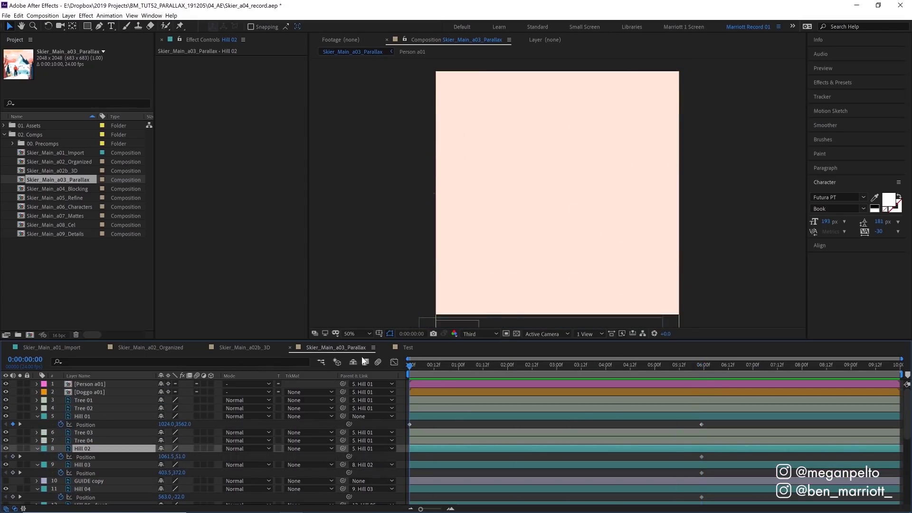
pyautogui.press(',')
pyautogui.moveTo(664, 269); pyautogui.dragTo(651, 196)
pyautogui.moveTo(572, 366); pyautogui.dragTo(362, 368)
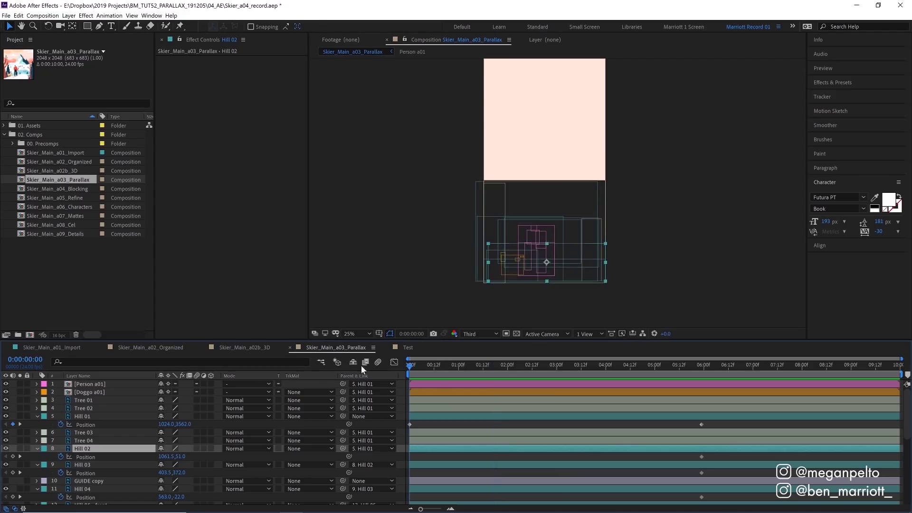
pyautogui.hotkey('shift', 'Up')
pyautogui.hotkey('shift', 'Up')
pyautogui.hotkey('shift', 'Up')
pyautogui.hotkey('shift', 'Up')
pyautogui.hotkey('shift', 'Up')
pyautogui.hotkey('shift', 'Up')
pyautogui.hotkey('shift', 'Up')
pyautogui.hotkey('shift', 'Up')
pyautogui.hotkey('shift', 'Up')
pyautogui.hotkey('shift', 'Up')
pyautogui.hotkey('shift', 'Up')
pyautogui.hotkey('shift', 'Up')
pyautogui.hotkey('shift', 'Up')
pyautogui.hotkey('shift', 'Up')
pyautogui.hotkey('shift', 'Up')
pyautogui.hotkey('shift', 'Up')
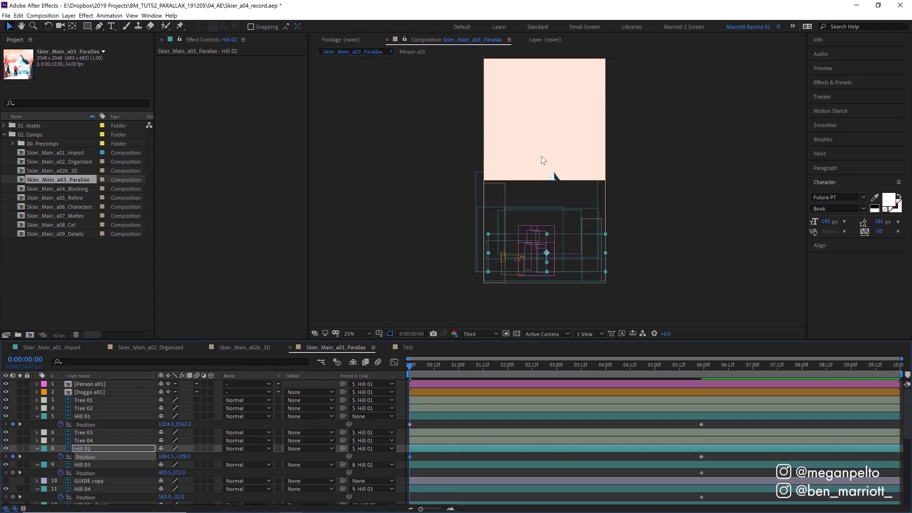
# Preview the parallax between Hill 01 and Hill 02 as the scene rises.
pyautogui.scroll(1, 541, 155)
pyautogui.press('space')
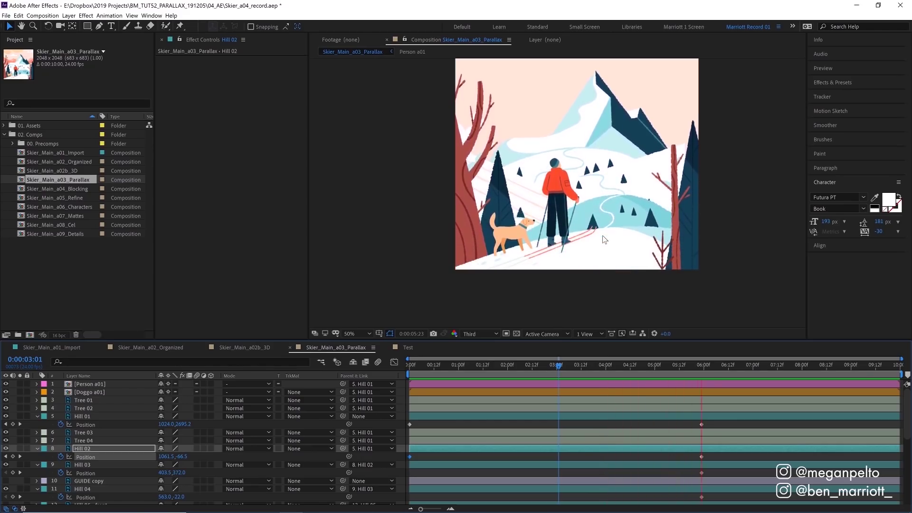
pyautogui.moveTo(710, 379); pyautogui.dragTo(469, 379)
# Raise Hill 03's Position to 403.5, 212 at the start of the timeline.
pyautogui.press('Home')
pyautogui.click(412, 465)
pyautogui.scroll(-2, 532, 160)
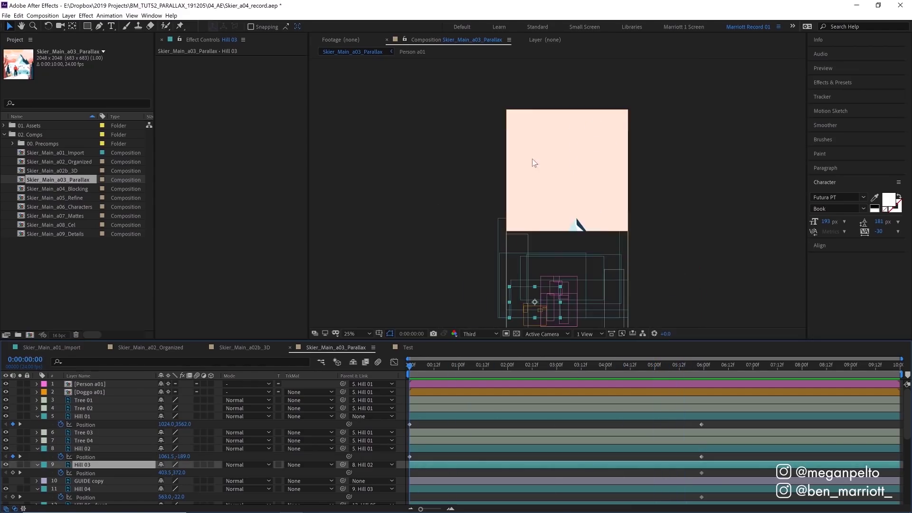
pyautogui.press('Up')
pyautogui.press('Up')
pyautogui.press('Up')
pyautogui.press('Up')
pyautogui.press('Up')
pyautogui.press('Up')
pyautogui.press('Up')
pyautogui.press('Up')
pyautogui.press('Up')
pyautogui.press('Up')
pyautogui.press('Up')
pyautogui.press('Up')
pyautogui.press('Up')
pyautogui.press('Up')
pyautogui.press('Up')
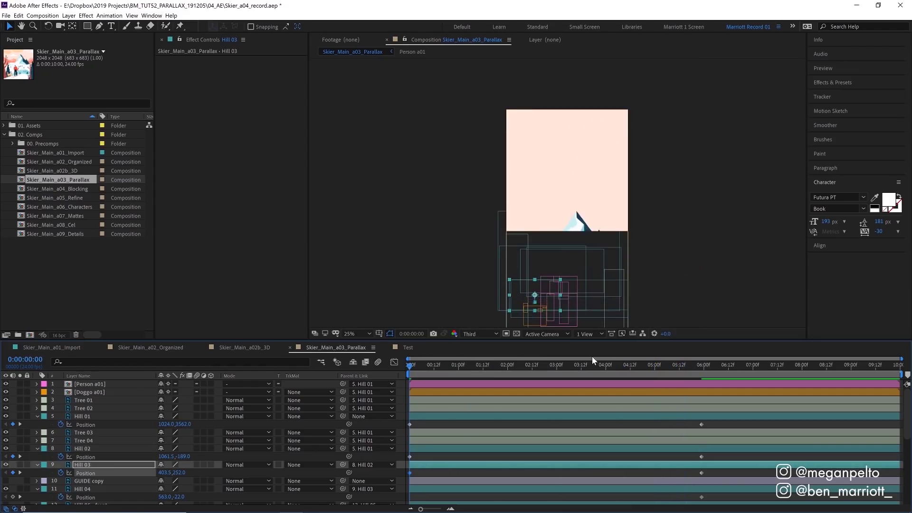
# Raise Hill 04's Position to 563, -142 at the start of the timeline.
pyautogui.click(103, 489)
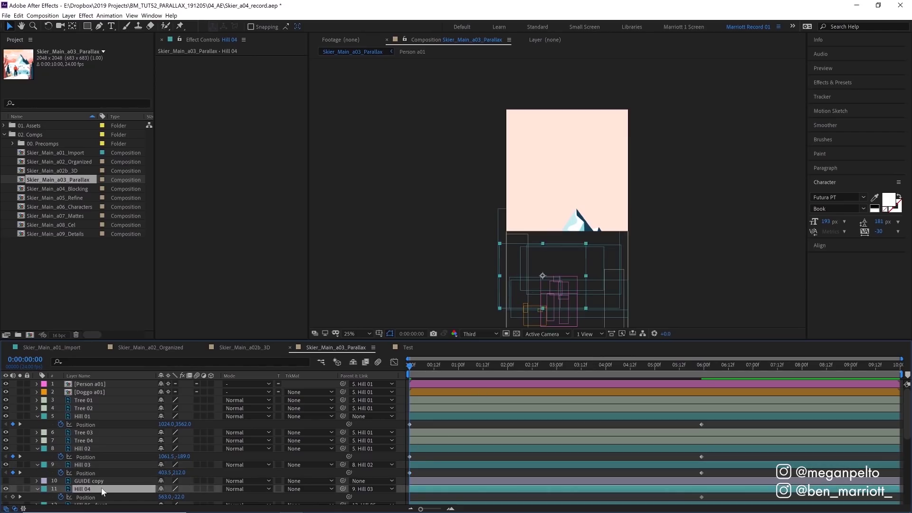
pyautogui.press('Up')
pyautogui.press('Up')
pyautogui.press('Up')
pyautogui.press('Up')
pyautogui.press('Up')
pyautogui.press('Up')
pyautogui.press('Up')
pyautogui.press('Up')
pyautogui.press('Up')
pyautogui.press('Up')
pyautogui.press('Up')
pyautogui.press('Up')
pyautogui.press('Up')
pyautogui.press('Up')
pyautogui.press('Up')
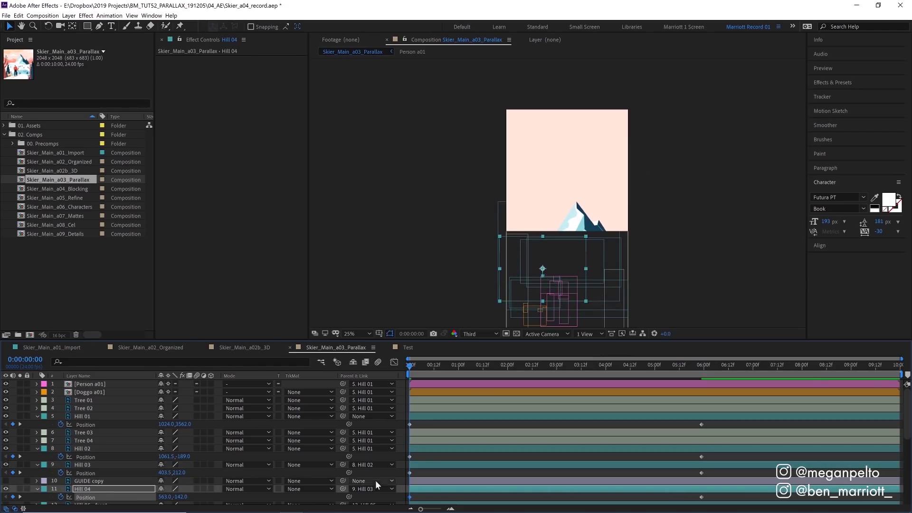
# Raise Hill 05's Position to 1252.5, 284.5 at the start of the timeline.
pyautogui.scroll(-3, 454, 460)
pyautogui.click(423, 464)
pyautogui.hotkey('shift', 'Up')
pyautogui.hotkey('shift', 'Up')
pyautogui.hotkey('shift', 'Up')
pyautogui.hotkey('shift', 'Up')
pyautogui.scroll(-2, 110, 473)
# Shift Hill 05 to the right at both Position keyframes, to an X value of 1392.5.
pyautogui.hotkey('shift', 'Right')
pyautogui.hotkey('shift', 'Right')
pyautogui.hotkey('shift', 'Right')
pyautogui.hotkey('shift', 'Right')
pyautogui.hotkey('shift', 'Right')
pyautogui.hotkey('shift', 'Right')
pyautogui.hotkey('shift', 'Right')
pyautogui.hotkey('shift', 'Right')
pyautogui.hotkey('shift', 'Right')
pyautogui.hotkey('shift', 'Right')
pyautogui.hotkey('shift', 'Right')
pyautogui.hotkey('shift', 'Right')
pyautogui.hotkey('shift', 'Right')
pyautogui.hotkey('shift', 'Right')
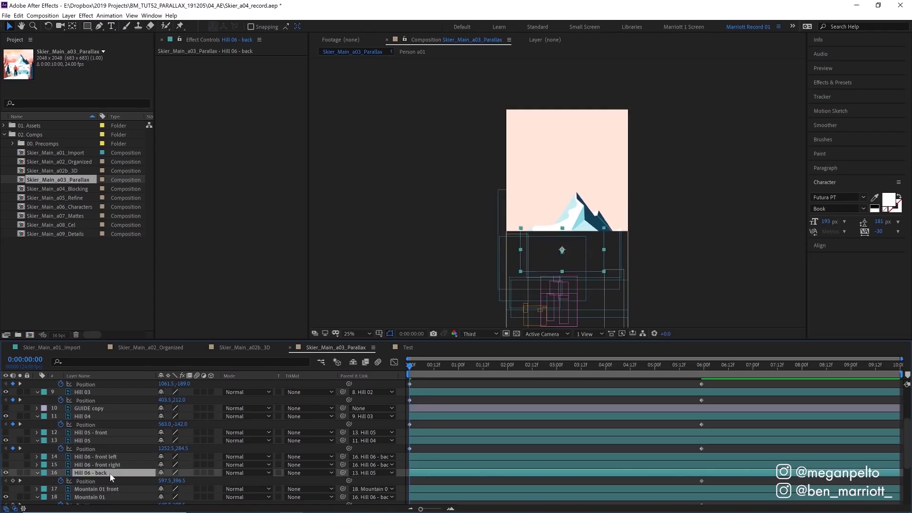
# Check the parallax motion of the hills and mountain up to 0:00:04:00.
pyautogui.press('.')
pyautogui.scroll(-2, 109, 473)
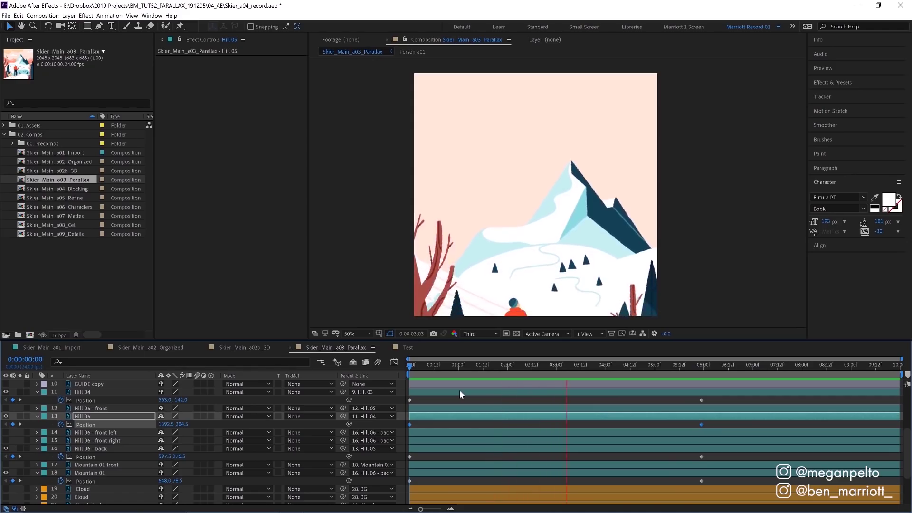
pyautogui.moveTo(491, 366); pyautogui.dragTo(605, 367)
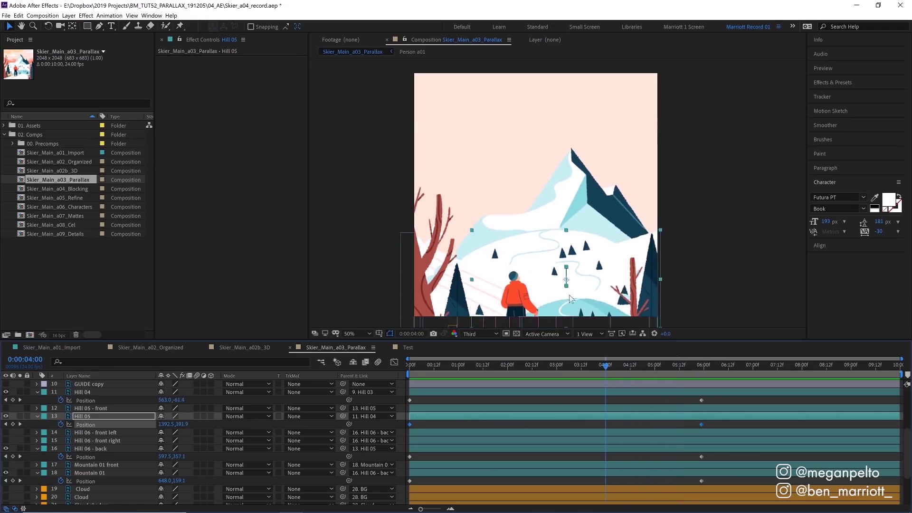
# Lower Mountain 01's Position at the start of the timeline and preview the parallax motion.
pyautogui.press('k')
pyautogui.press('j')
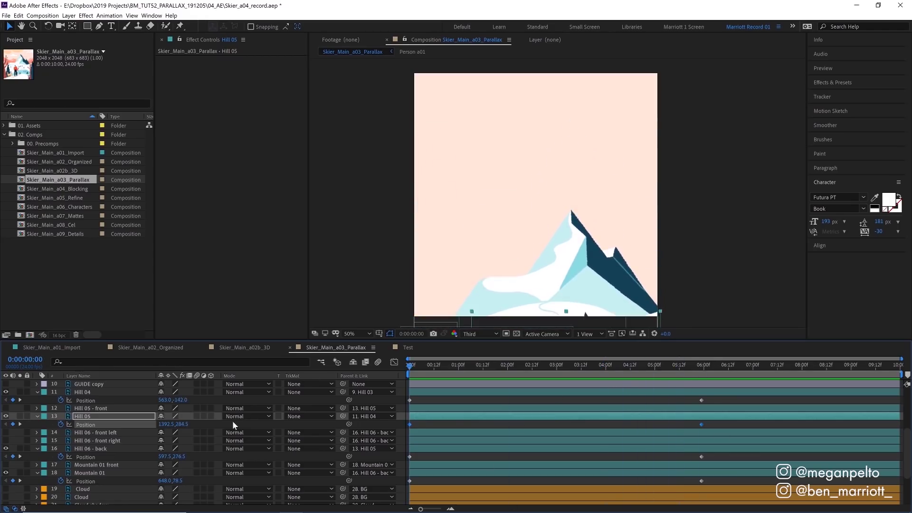
pyautogui.click(110, 473)
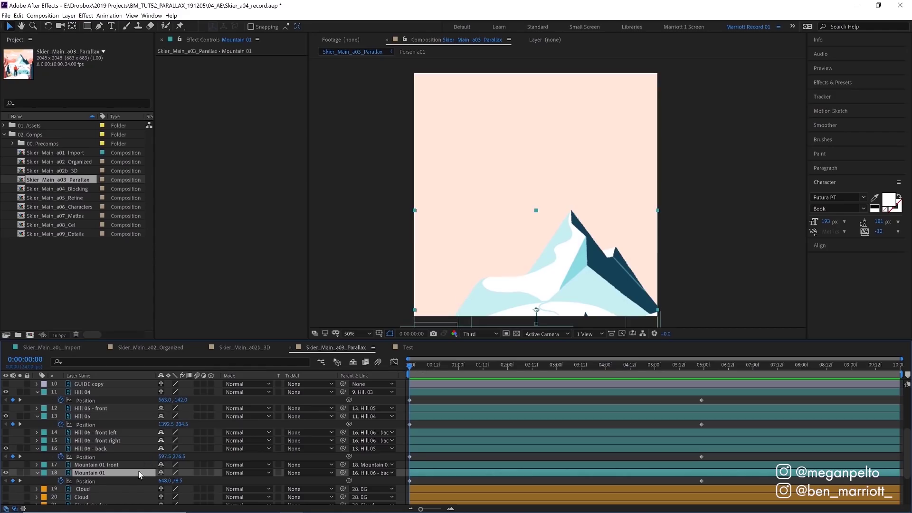
pyautogui.hotkey('shift', 'Down')
pyautogui.hotkey('shift', 'Down')
pyautogui.press('space')
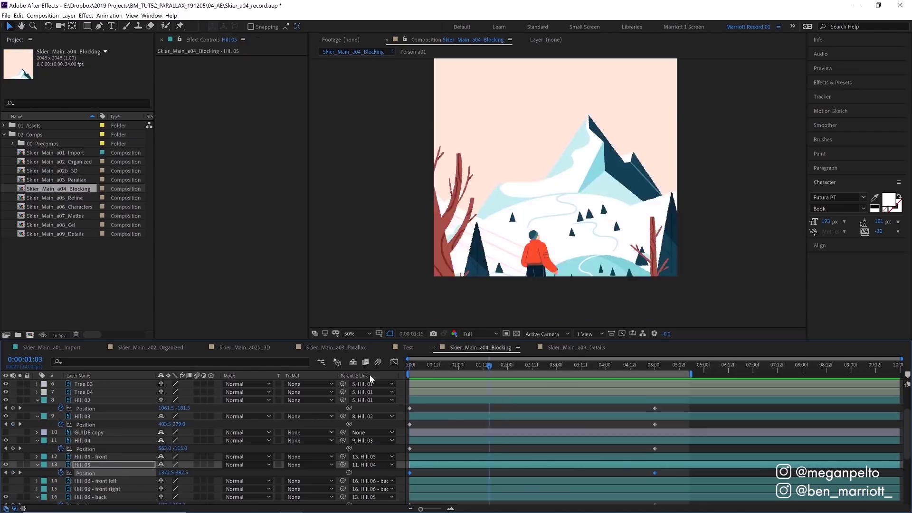
# Preview the Skier_Main_a04_Blocking composition, then apply Easy Ease to Hill 01's Position keyframes in the speed graph.
pyautogui.press('Home')
pyautogui.press('space')
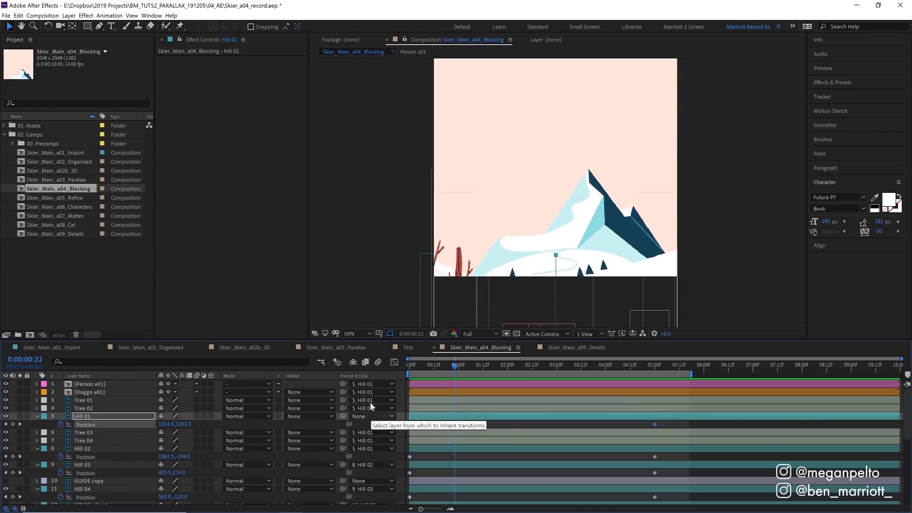
pyautogui.click(394, 362)
pyautogui.click(560, 499)
pyautogui.click(574, 423)
pyautogui.click(738, 501)
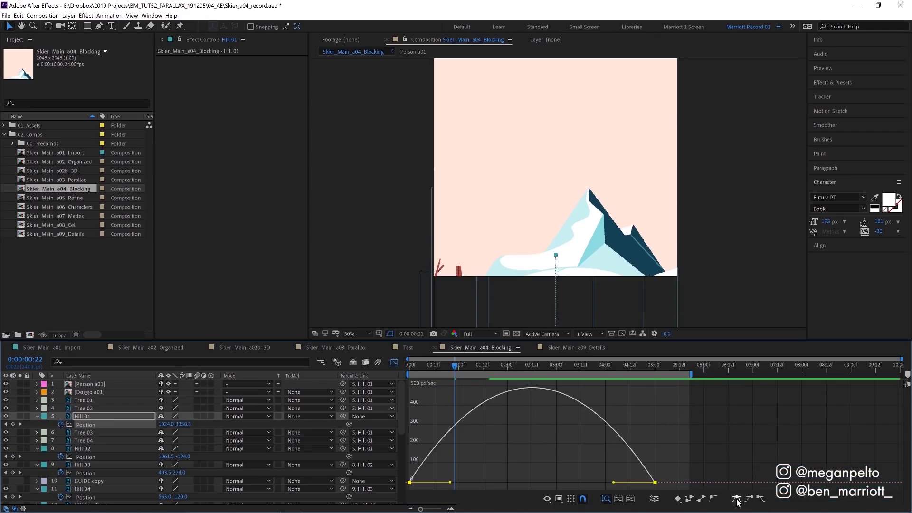
# Reshape Hill 01's speed curve into an immediate fast start with a long, gradual slow-down and preview the move.
pyautogui.moveTo(614, 482); pyautogui.dragTo(532, 483)
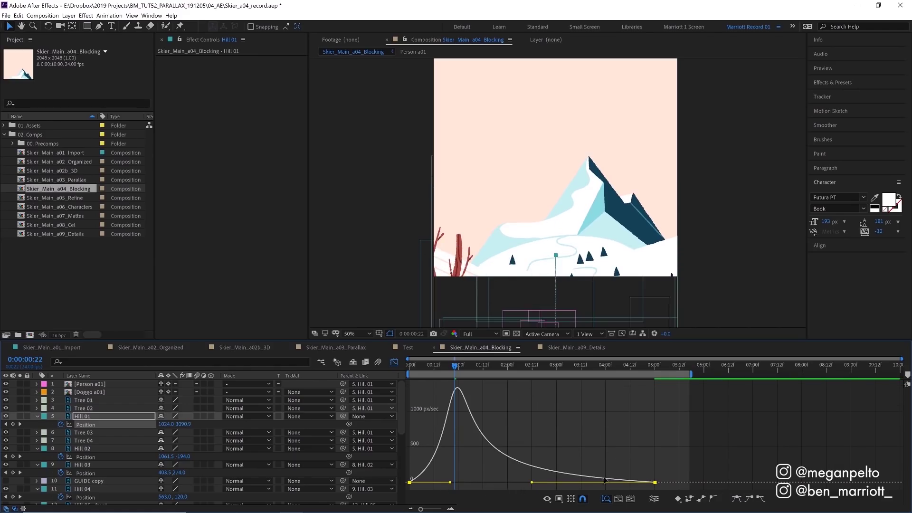
pyautogui.moveTo(453, 484); pyautogui.dragTo(410, 482)
pyautogui.click(411, 365)
pyautogui.press('space')
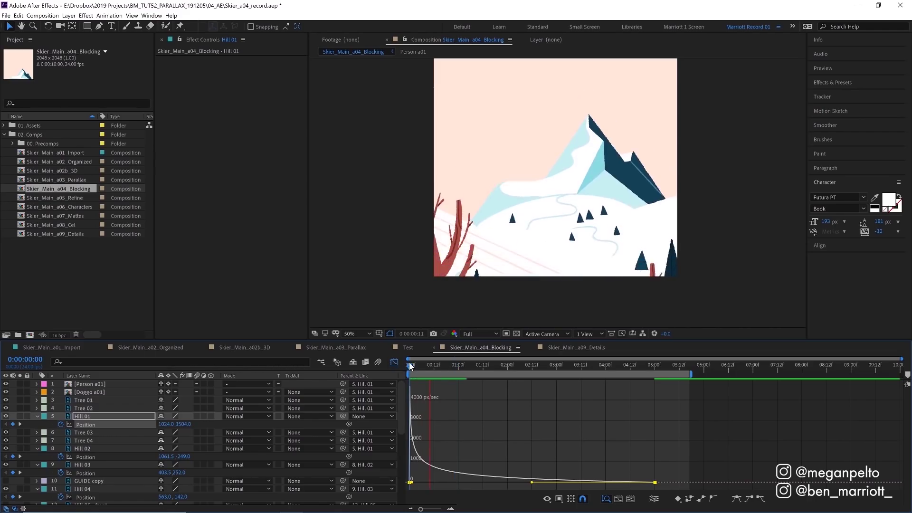
pyautogui.press('space')
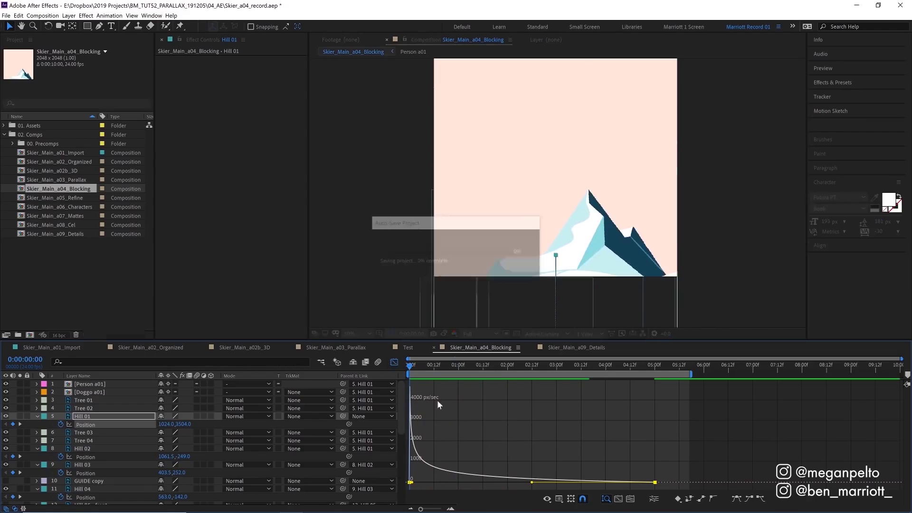
# Extend Hill 01's move to end at about 7.5 seconds, readjust the end keyframe's ease handle and preview it.
pyautogui.click(657, 477)
pyautogui.moveTo(657, 478); pyautogui.dragTo(777, 482)
pyautogui.moveTo(593, 483); pyautogui.dragTo(618, 482)
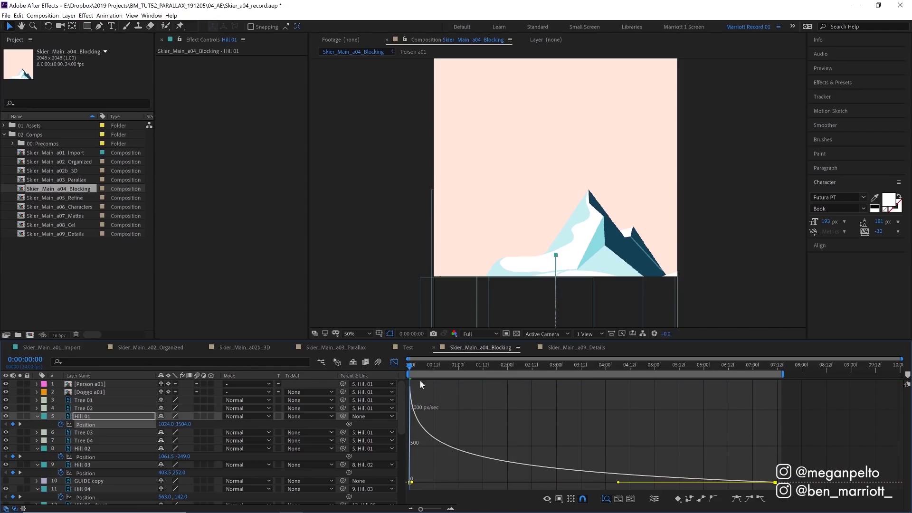
pyautogui.press('space')
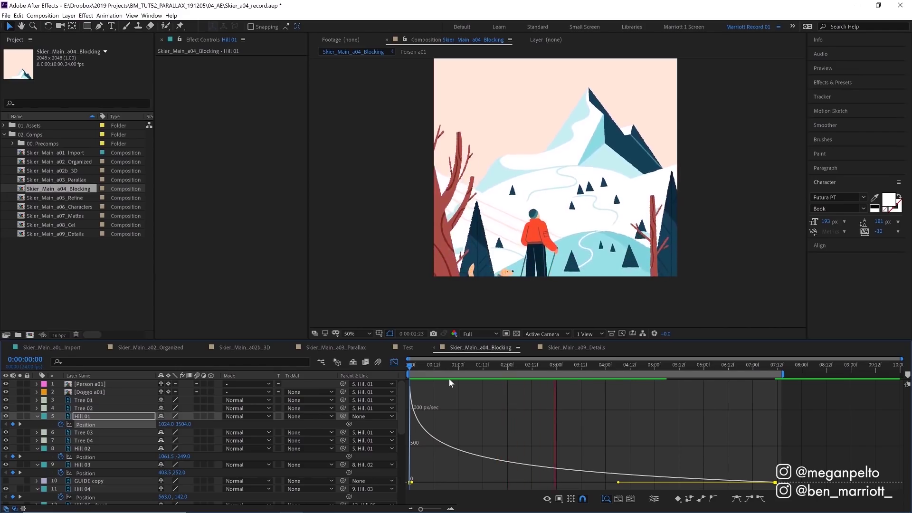
pyautogui.press('space')
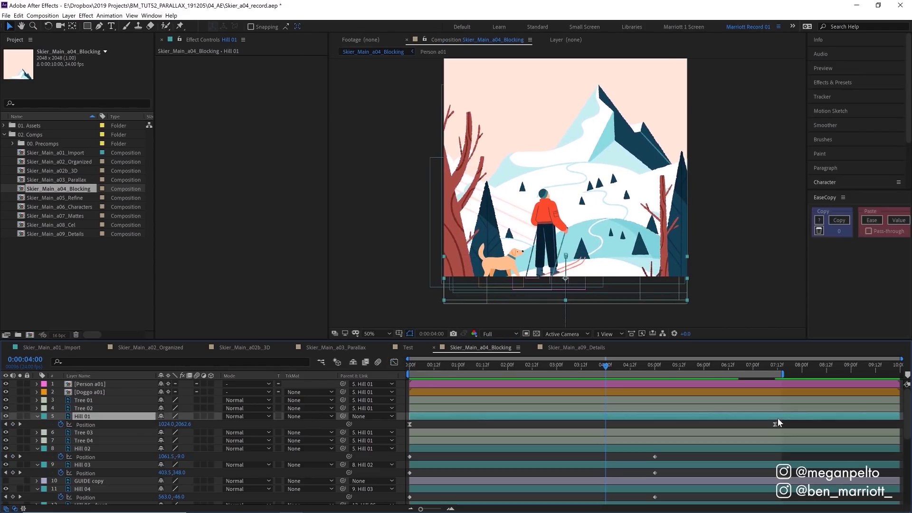
# Align the other hill and mountain layers' end Position keyframes with Hill 01's and paste Hill 01's copied ease onto them.
pyautogui.moveTo(796, 432); pyautogui.dragTo(363, 426)
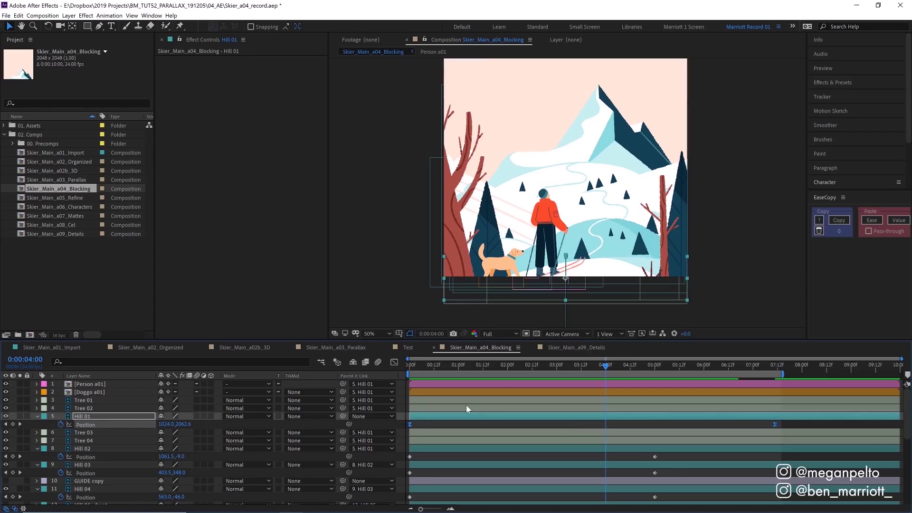
pyautogui.click(839, 220)
pyautogui.moveTo(663, 453); pyautogui.dragTo(775, 458)
pyautogui.scroll(5, 651, 468)
pyautogui.moveTo(785, 454); pyautogui.dragTo(390, 498)
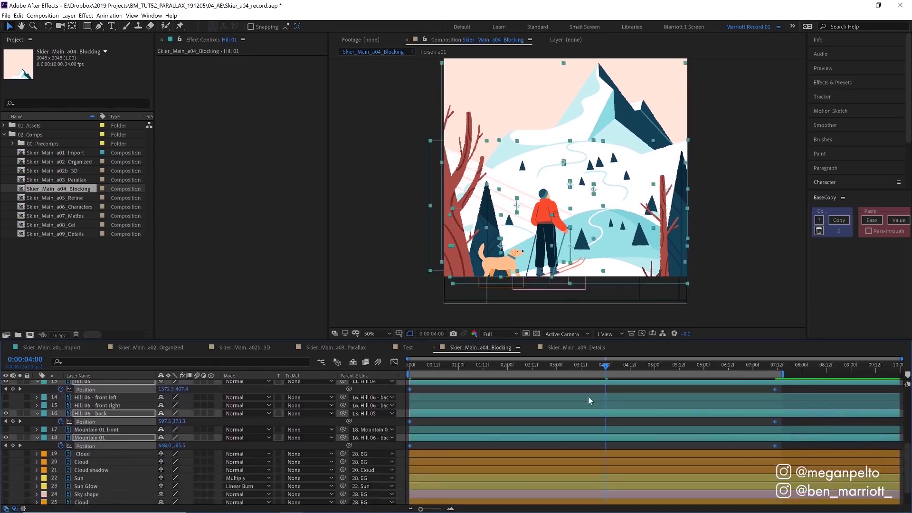
pyautogui.click(873, 218)
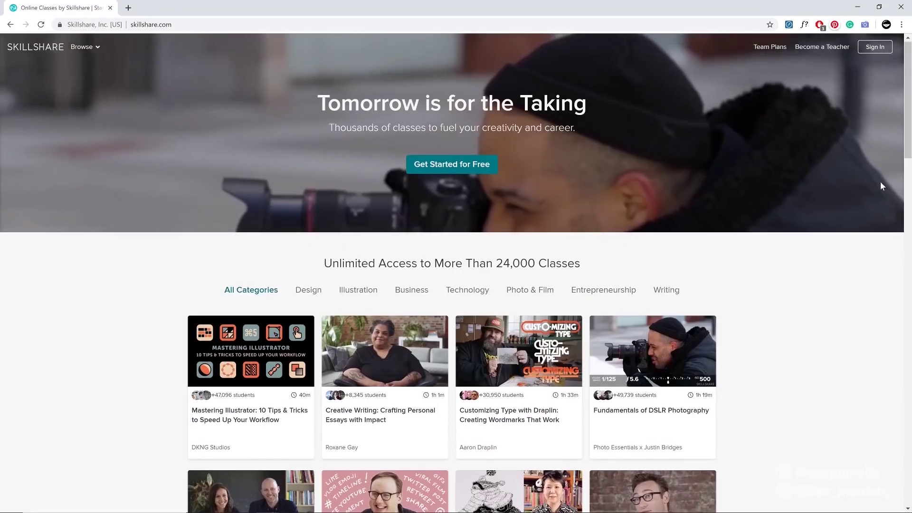
# Switch to the Skillshare website, look through its home page and play the Animating With Ease in After Effects course trailer.
pyautogui.scroll(-4, 880, 181)
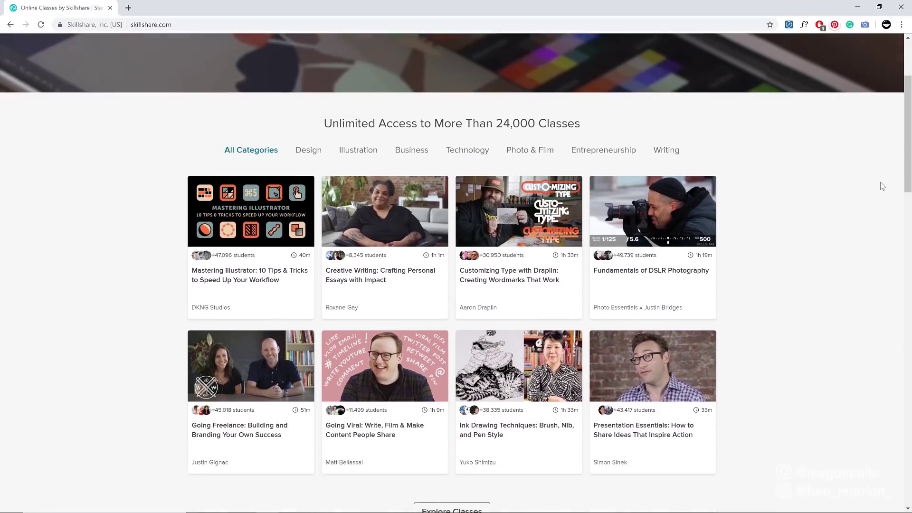
pyautogui.scroll(-1, 882, 186)
pyautogui.scroll(-6, 882, 186)
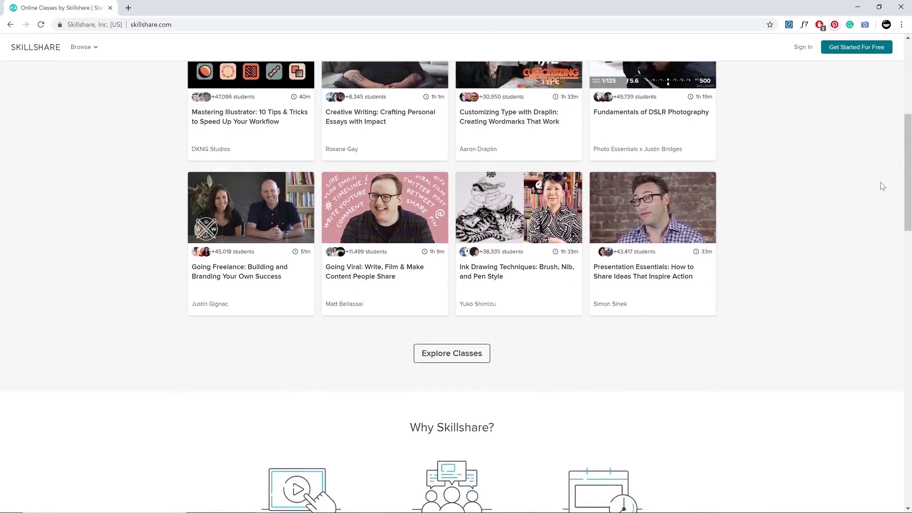
pyautogui.scroll(-4, 882, 186)
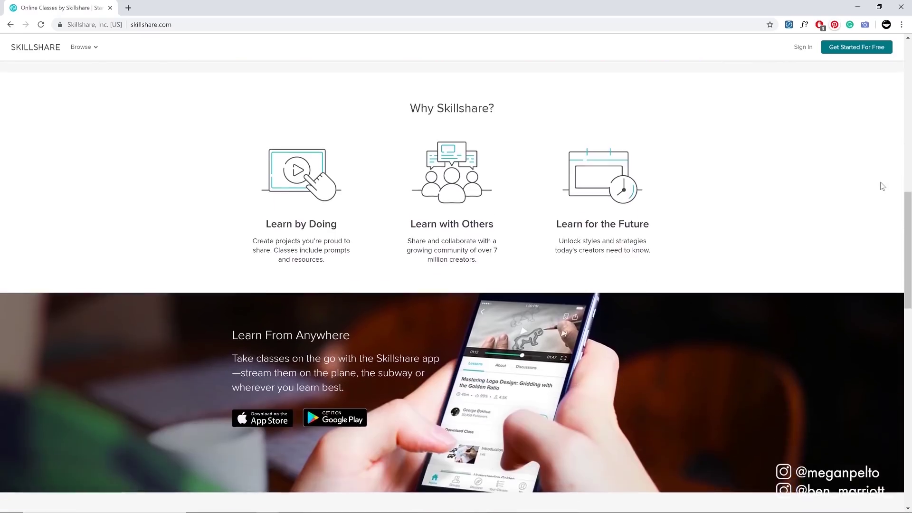
pyautogui.scroll(-2, 882, 186)
pyautogui.scroll(-4, 882, 186)
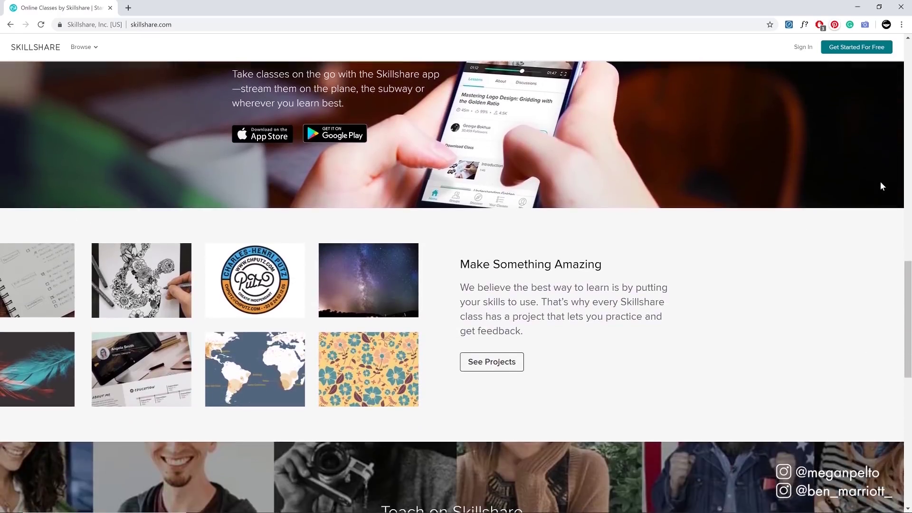
pyautogui.press('Home')
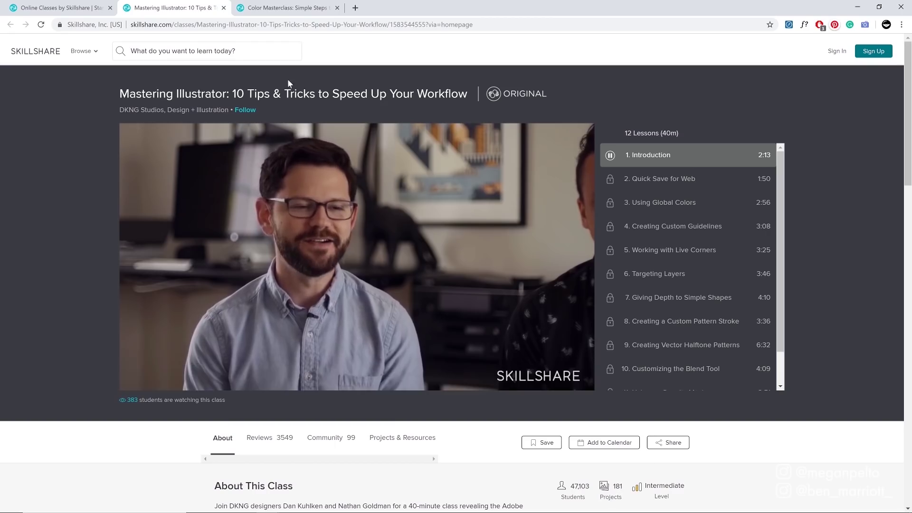
pyautogui.hotkey('ctrl', 'Tab')
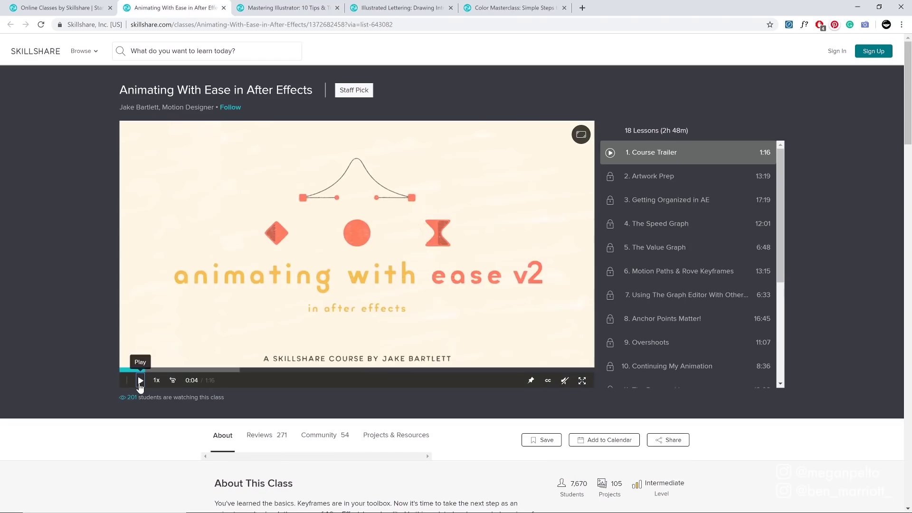
pyautogui.click(140, 380)
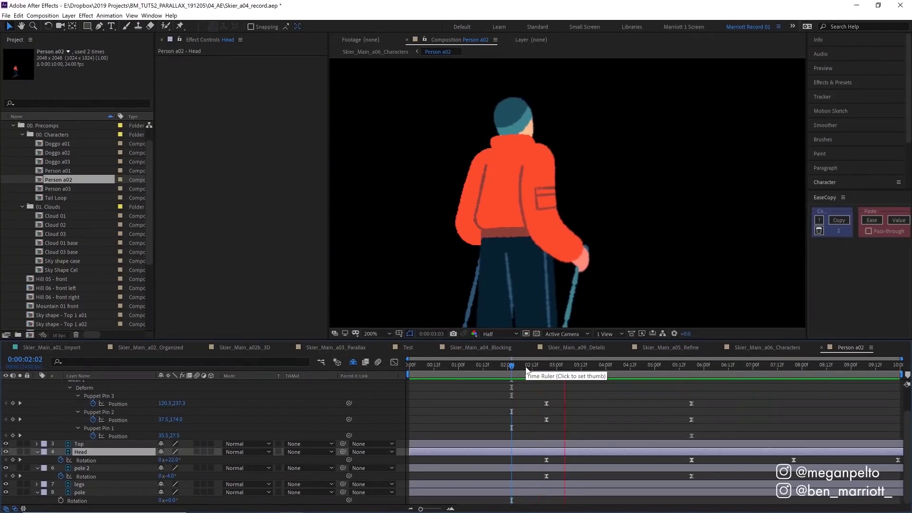
# In the After Effects composition Person a02, try moving Puppet Pin 2 at the skier's elbow on the arm layer.
pyautogui.moveTo(544, 364); pyautogui.dragTo(457, 387)
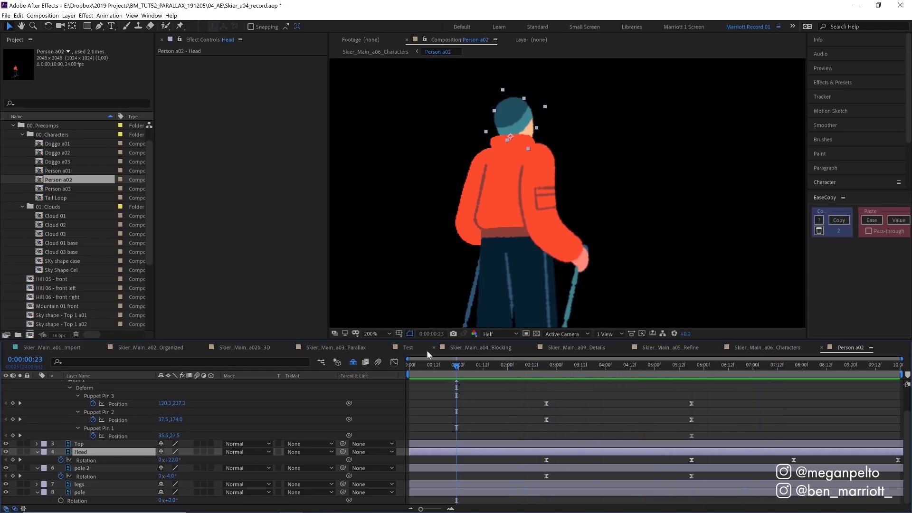
pyautogui.scroll(1, 142, 406)
pyautogui.click(169, 393)
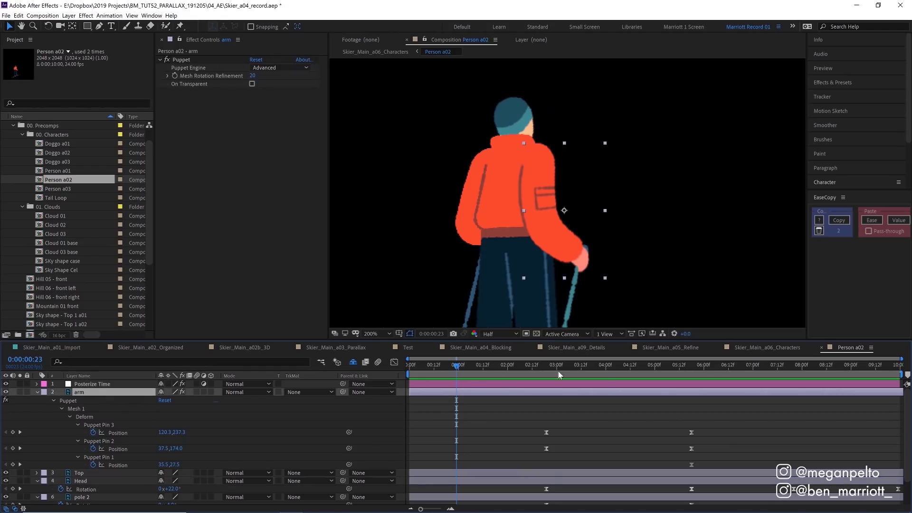
pyautogui.click(186, 60)
pyautogui.moveTo(543, 225); pyautogui.dragTo(542, 223)
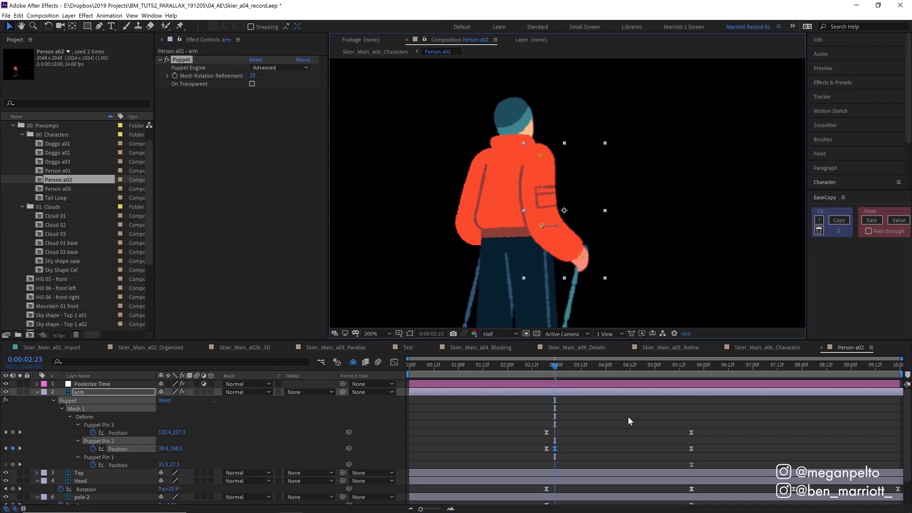
pyautogui.hotkey('ctrl', 'z')
# Review the skier's arm movement and the matching rotation of pole 2 between its keyframes.
pyautogui.moveTo(548, 362); pyautogui.dragTo(540, 385)
pyautogui.press('space')
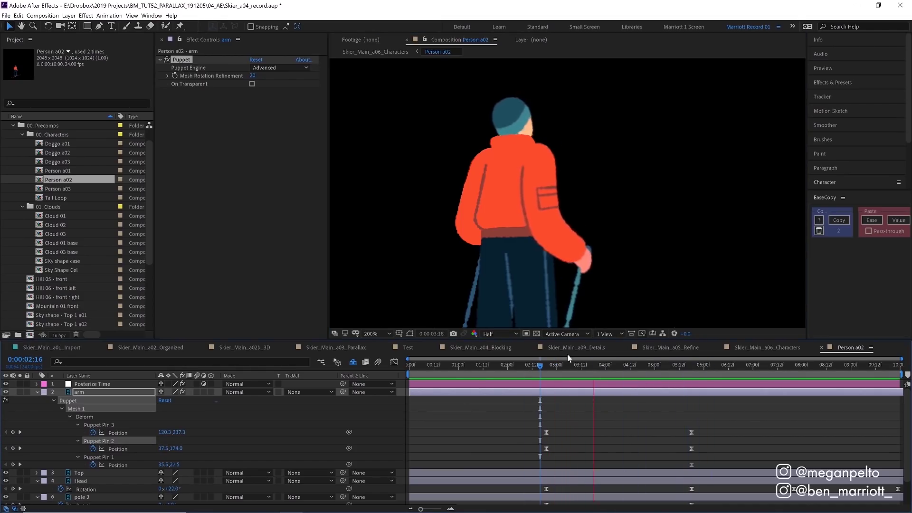
pyautogui.moveTo(524, 267); pyautogui.dragTo(437, 114)
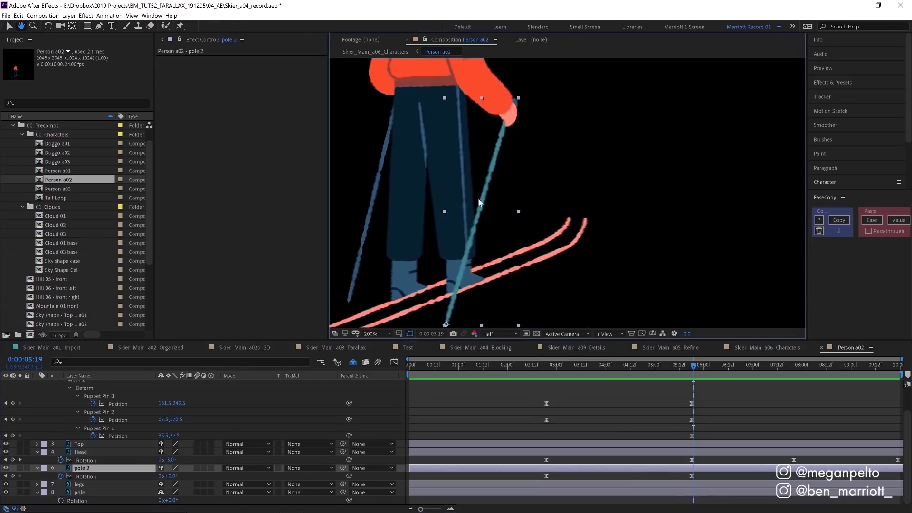
pyautogui.moveTo(516, 241); pyautogui.dragTo(535, 211)
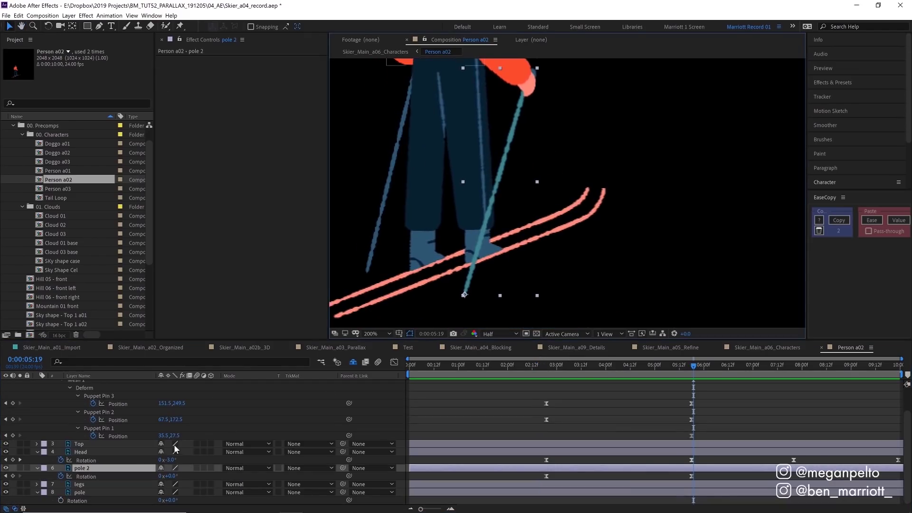
pyautogui.moveTo(546, 366); pyautogui.dragTo(531, 377)
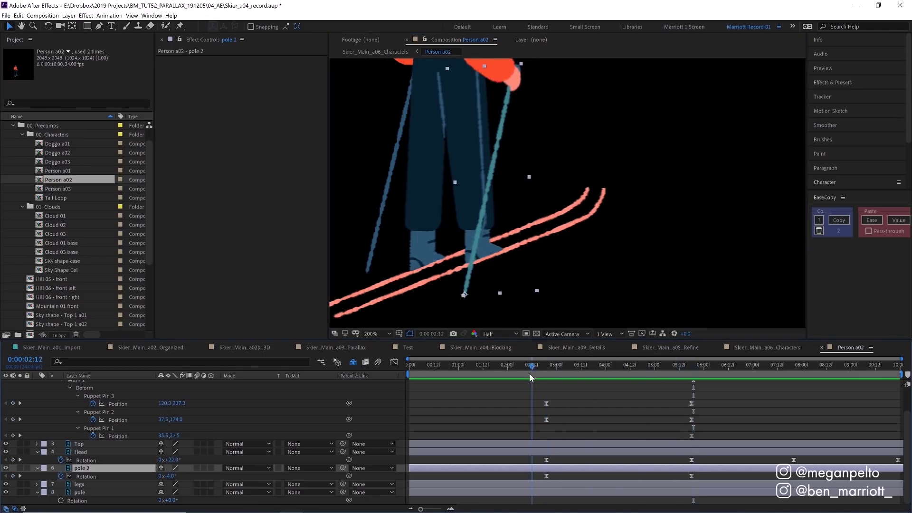
# Place pole 2's anchor point at the ski pole's lower tip with the Pan Behind tool and check its rotation.
pyautogui.click(71, 28)
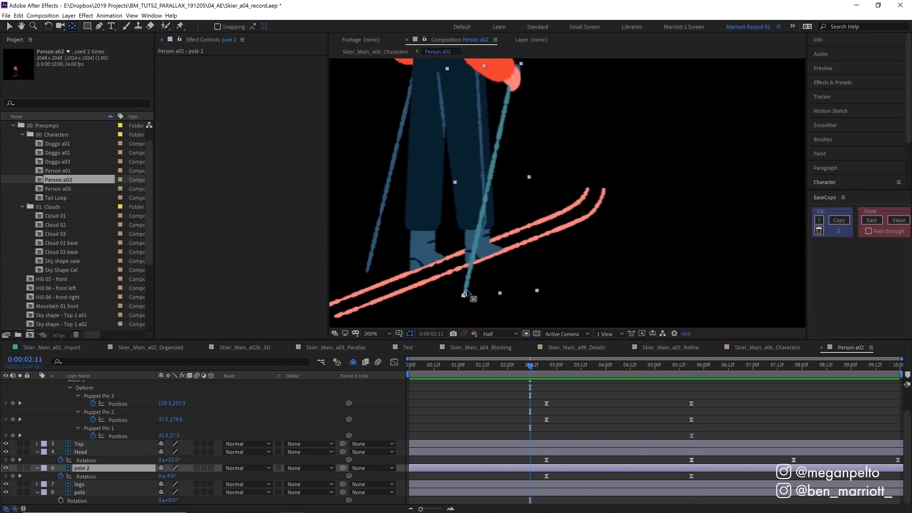
pyautogui.moveTo(466, 291); pyautogui.dragTo(470, 270)
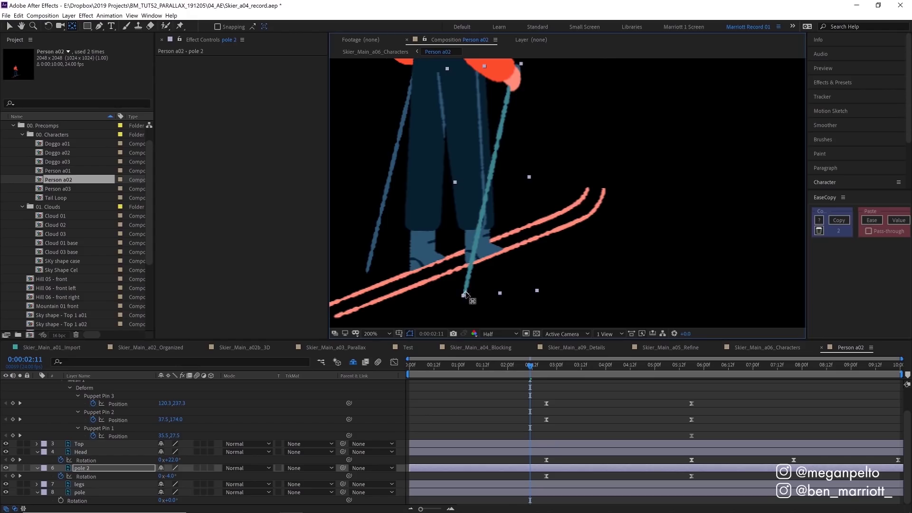
pyautogui.click(563, 369)
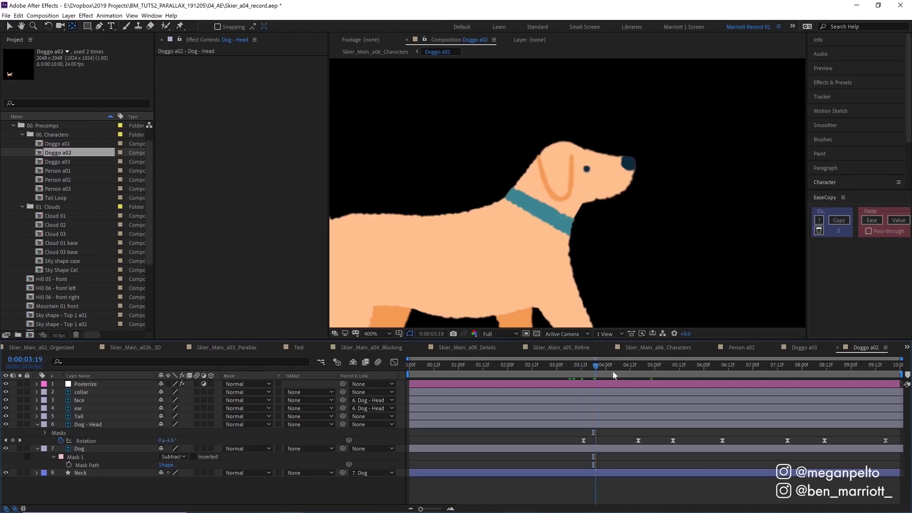
# Review the dog's head rotation across its keyframes in the Doggo a02 composition.
pyautogui.moveTo(614, 376); pyautogui.dragTo(713, 377)
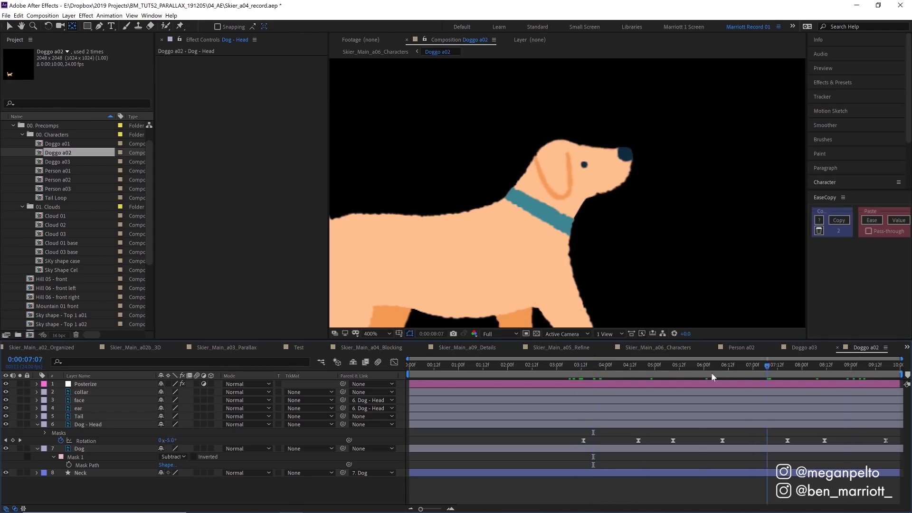
pyautogui.moveTo(590, 370); pyautogui.dragTo(576, 366)
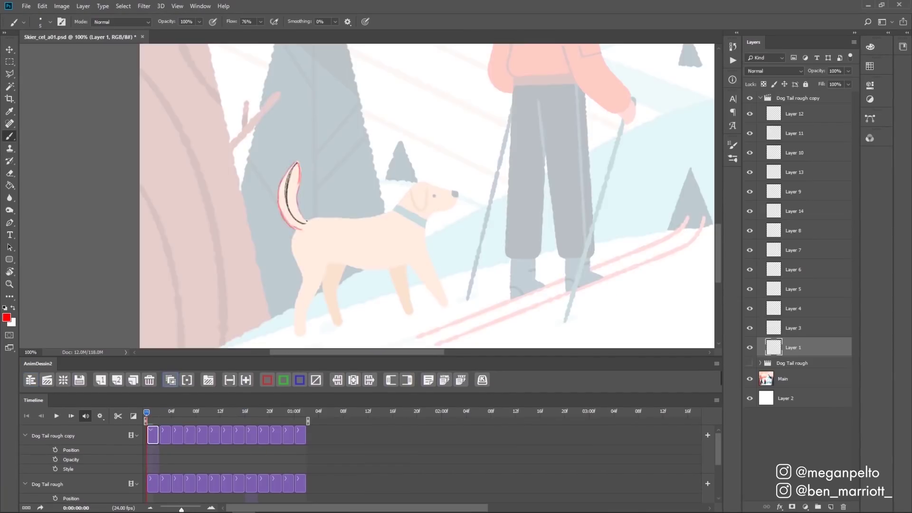
# Switch to Photoshop and examine the frame-by-frame rough animation of the dog's tail, then its result in Doggo a03.
pyautogui.hotkey('ctrl', '+')
pyautogui.moveTo(147, 413); pyautogui.dragTo(220, 413)
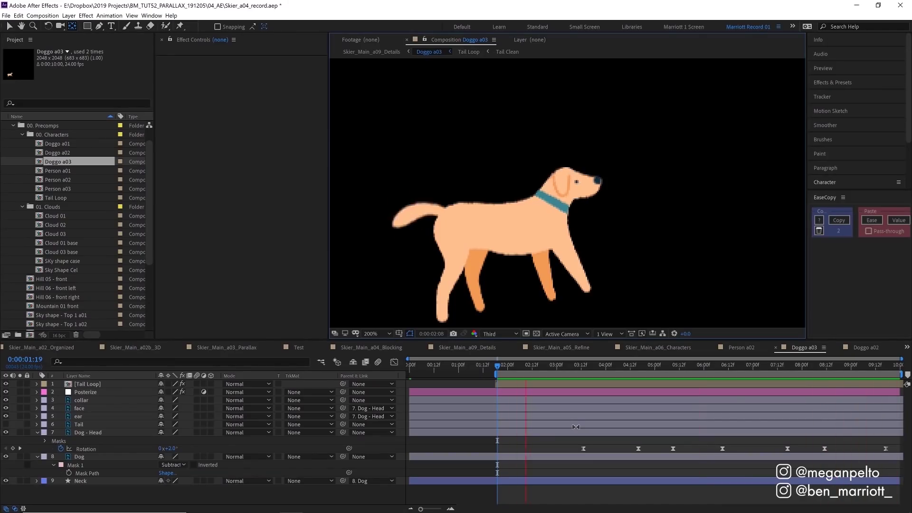
pyautogui.doubleClick(576, 427)
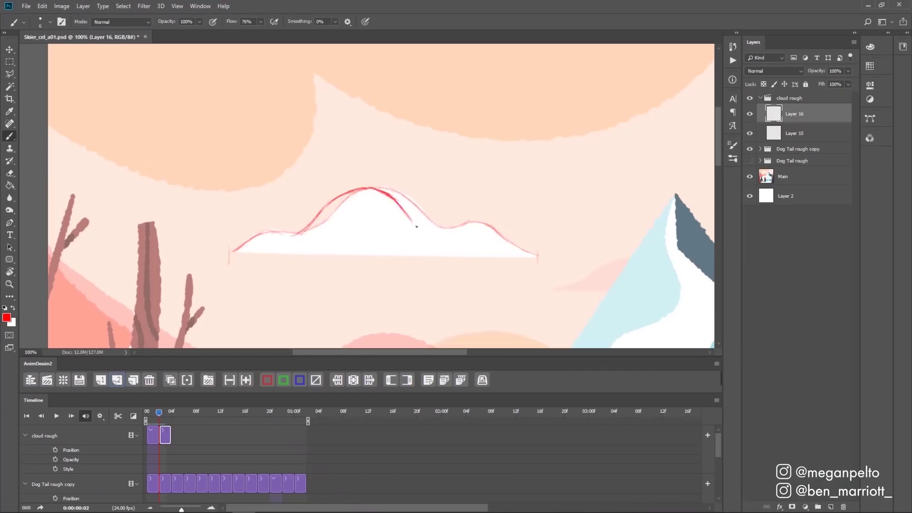
# Sketch successive red outline drawings of the shifting cloud on new frames in the cloud rough group.
pyautogui.press('F2')
pyautogui.moveTo(349, 196); pyautogui.dragTo(374, 217)
pyautogui.click(117, 380)
pyautogui.moveTo(260, 246)
pyautogui.mouseDown()
pyautogui.moveTo(493, 246)
pyautogui.moveTo(403, 193)
pyautogui.mouseUp()
pyautogui.click(117, 380)
pyautogui.click(117, 380)
pyautogui.moveTo(245, 245); pyautogui.dragTo(516, 245)
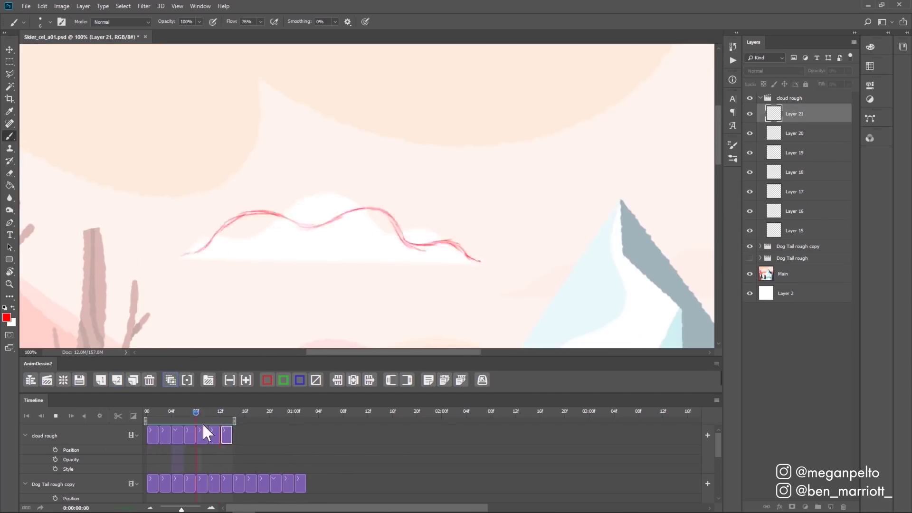
# Insert colour-coded in-between frames among the rough cloud drawings, draw their outlines in blue, and preview the loop.
pyautogui.click(202, 433)
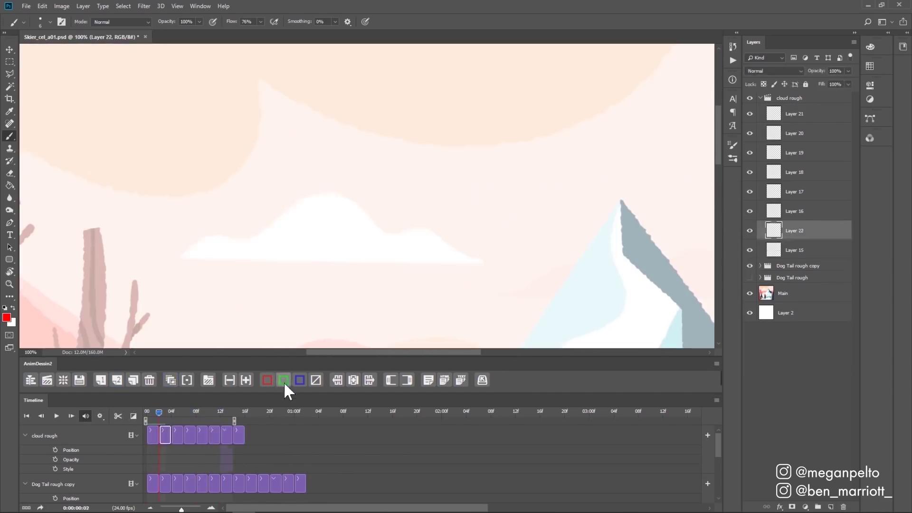
pyautogui.click(287, 383)
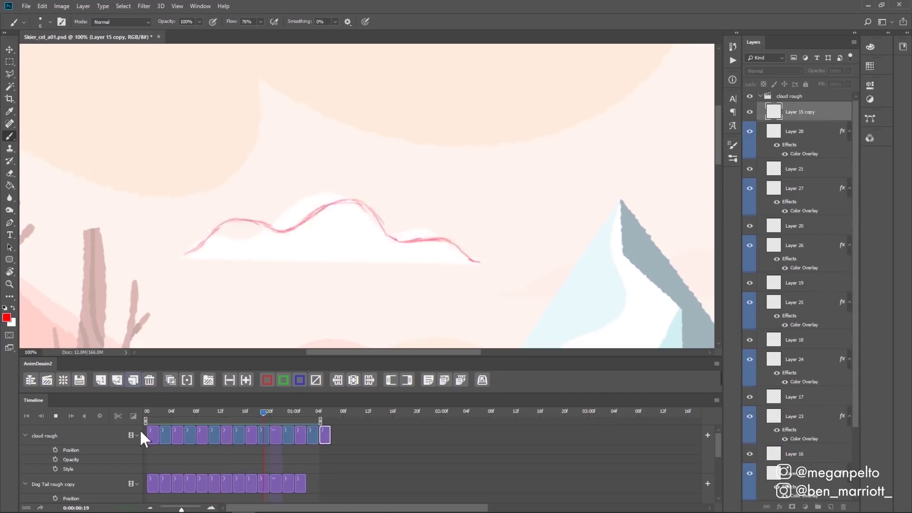
pyautogui.moveTo(184, 257); pyautogui.dragTo(272, 206)
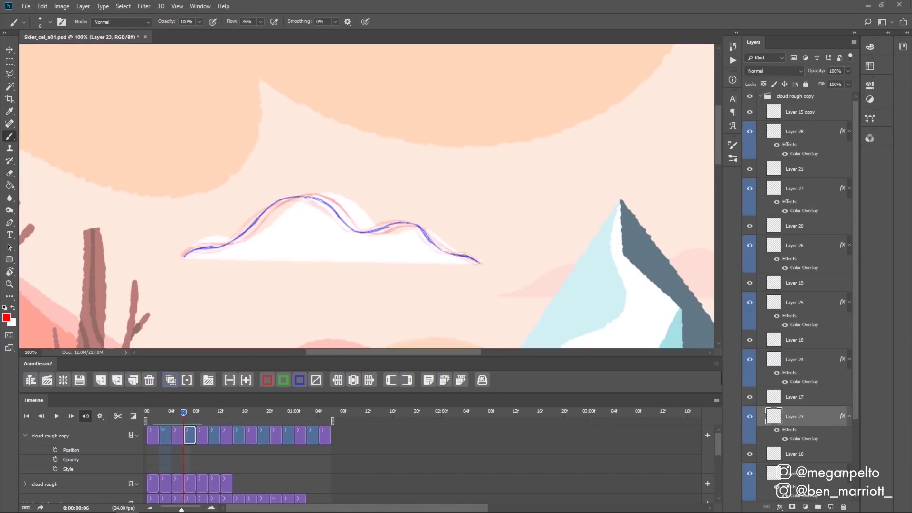
pyautogui.press('space')
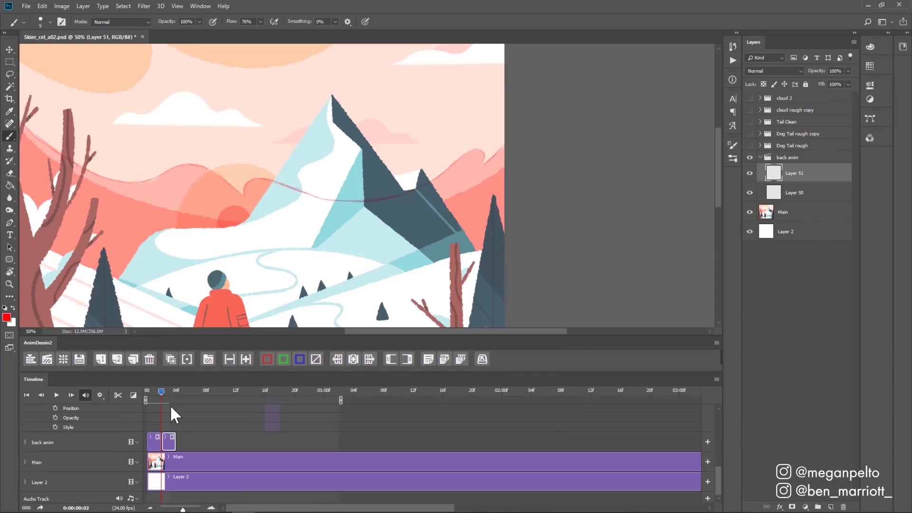
# Sketch a red in-between frame of the rolling sky shape's contour across the full scene in the back anim group.
pyautogui.moveTo(219, 169)
pyautogui.mouseDown()
pyautogui.moveTo(262, 175)
pyautogui.moveTo(202, 194)
pyautogui.mouseUp()
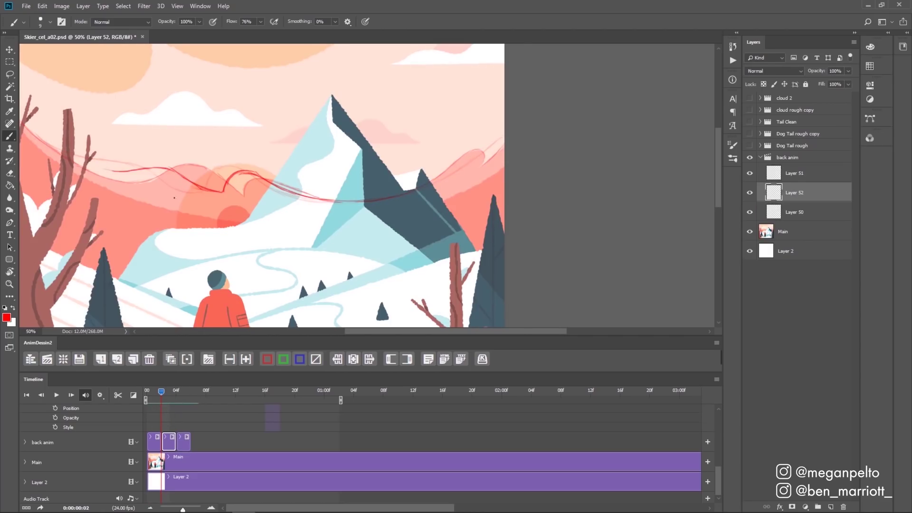
pyautogui.moveTo(59, 132); pyautogui.dragTo(78, 142)
pyautogui.moveTo(499, 159); pyautogui.dragTo(517, 151)
pyautogui.press('e')
pyautogui.press('b')
pyautogui.moveTo(473, 179); pyautogui.dragTo(515, 150)
pyautogui.click(180, 392)
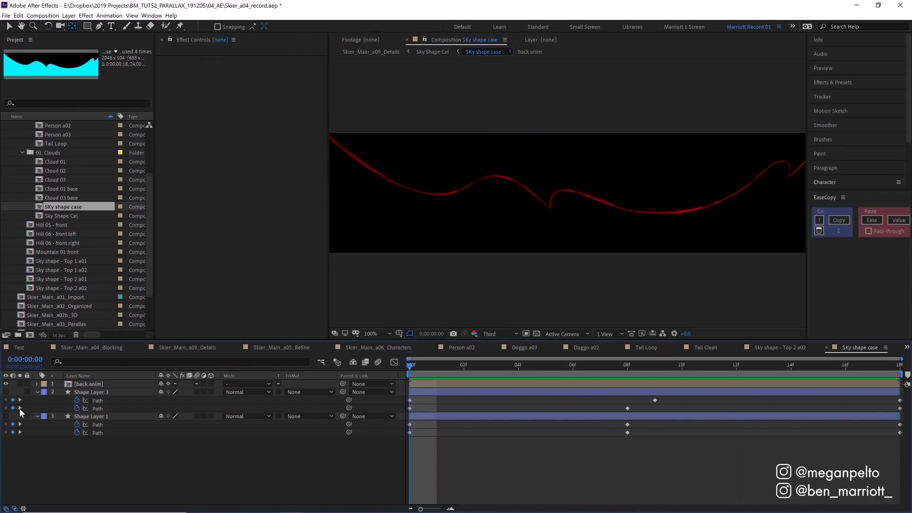
# Switch to After Effects, show Shape Layer 1 and Shape Layer 3 over the rough line, and preview their path animation.
pyautogui.moveTo(5, 416); pyautogui.dragTo(6, 392)
pyautogui.click(90, 416)
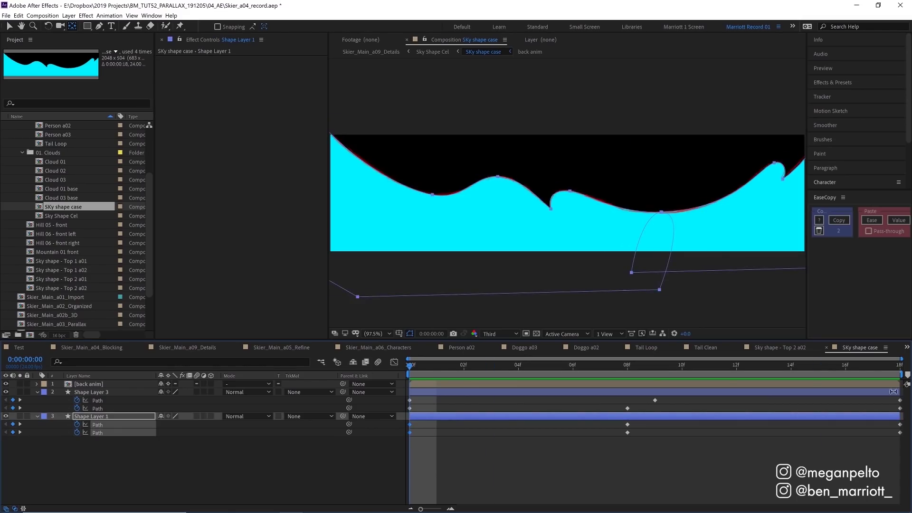
pyautogui.press('space')
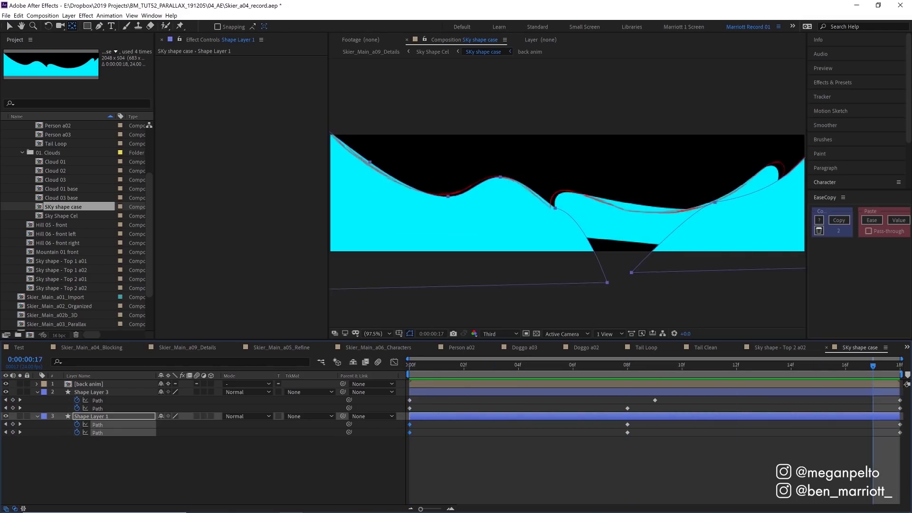
pyautogui.click(432, 371)
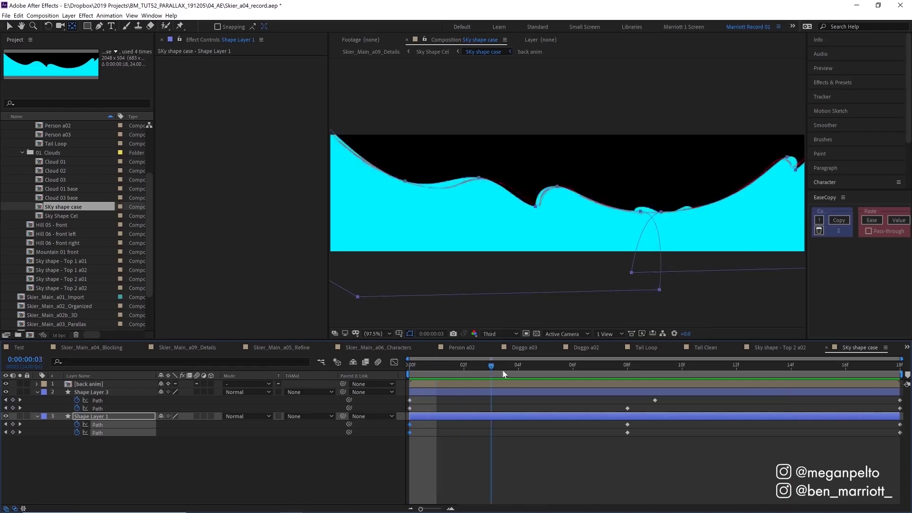
pyautogui.press('space')
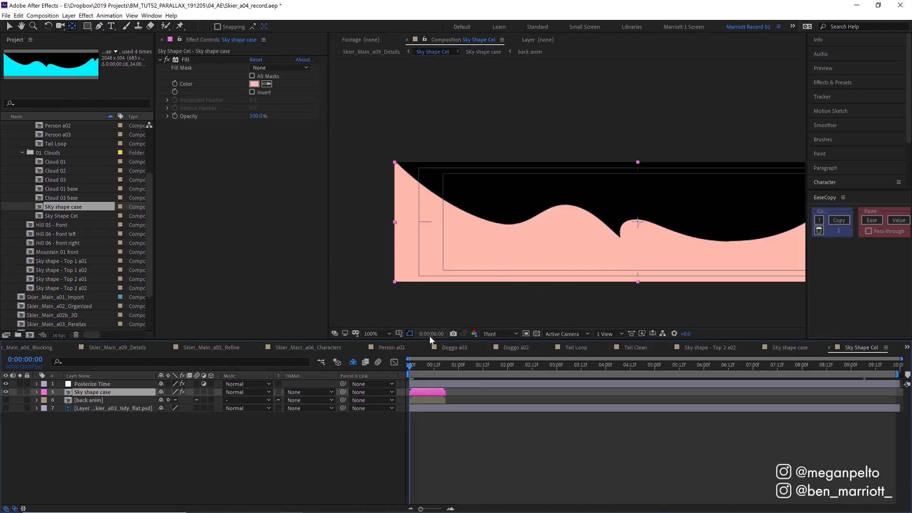
# Time-stretch the Sky shape case layer in the Sky Shape Cel composition by a factor of 600.
pyautogui.press('space')
pyautogui.click(166, 58)
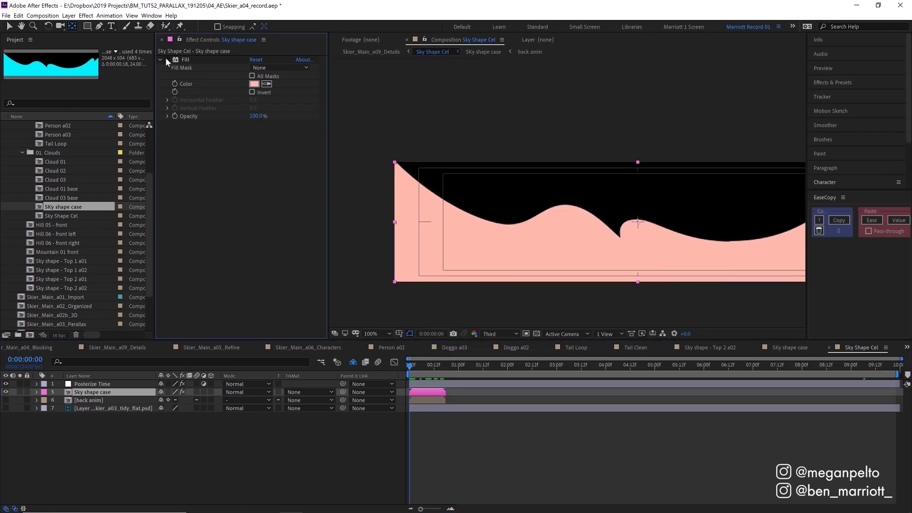
pyautogui.click(430, 408)
pyautogui.click(430, 392)
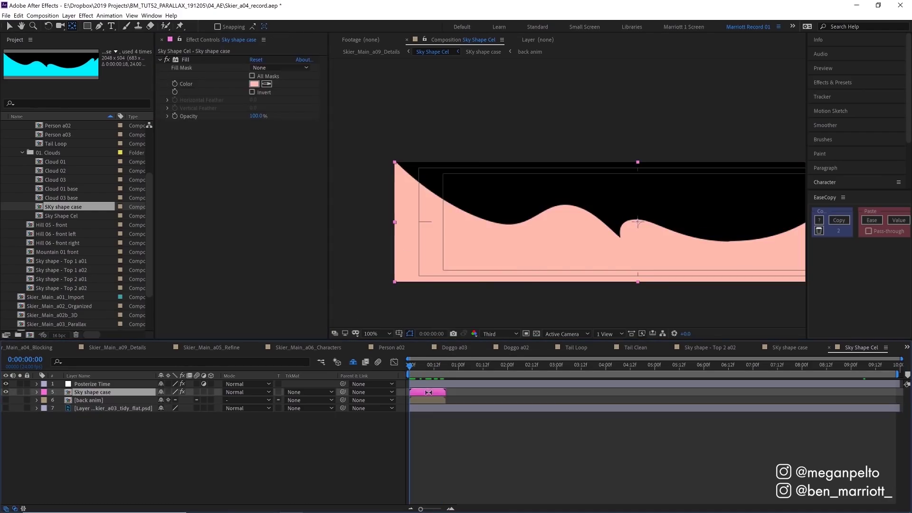
pyautogui.rightClick(429, 168)
pyautogui.moveTo(488, 216)
pyautogui.click(580, 234)
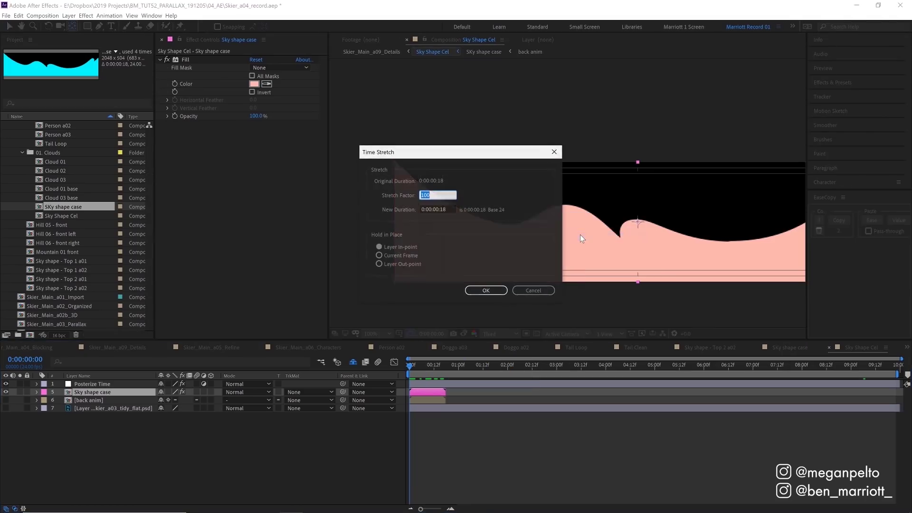
pyautogui.write('600')
pyautogui.press('Return')
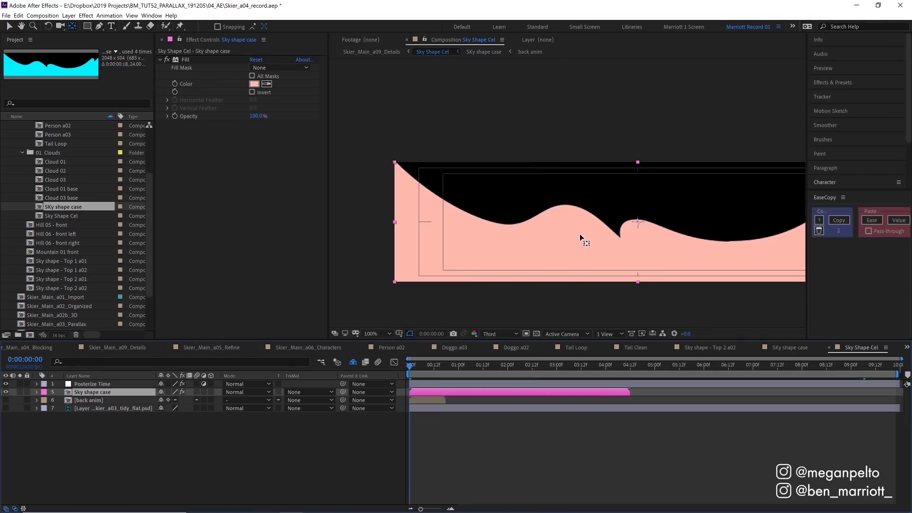
# Preview the stretched sky shape, duplicate its layer twice, and place the copies end to end to extend the loop.
pyautogui.press(',')
pyautogui.press(',')
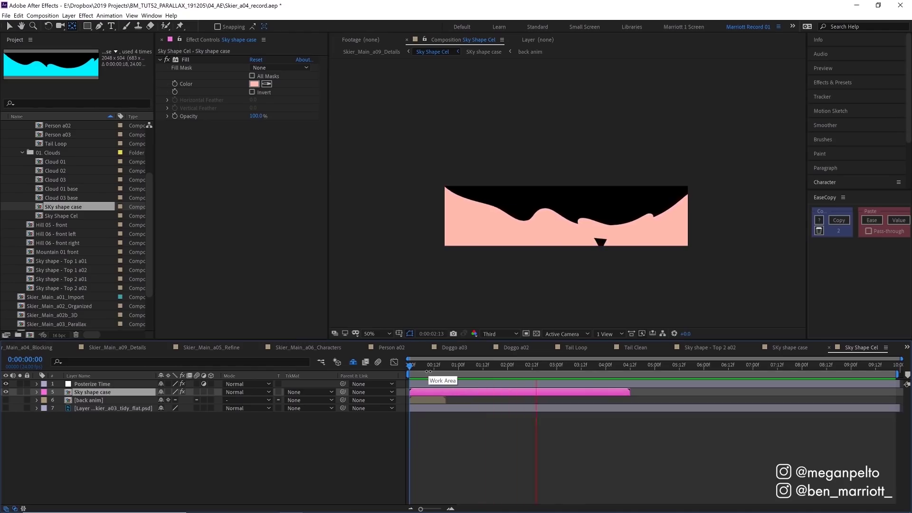
pyautogui.click(519, 366)
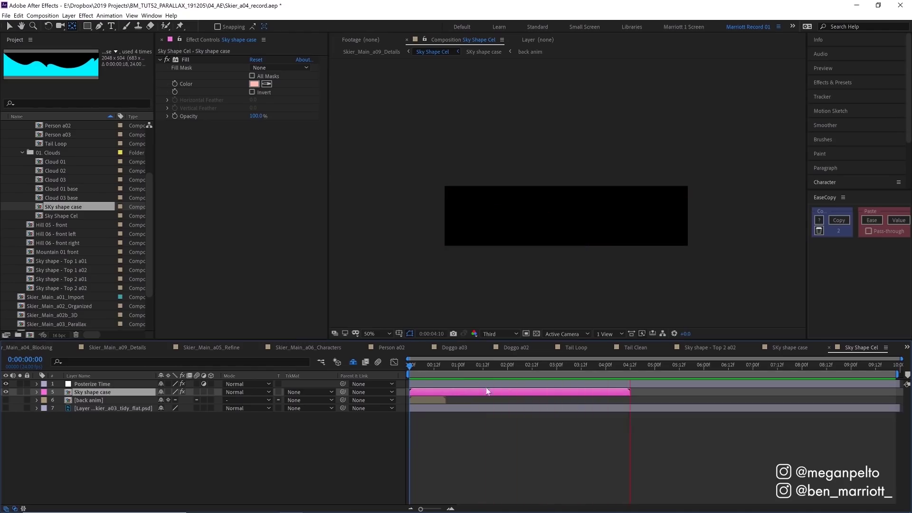
pyautogui.hotkey('ctrl', 'd')
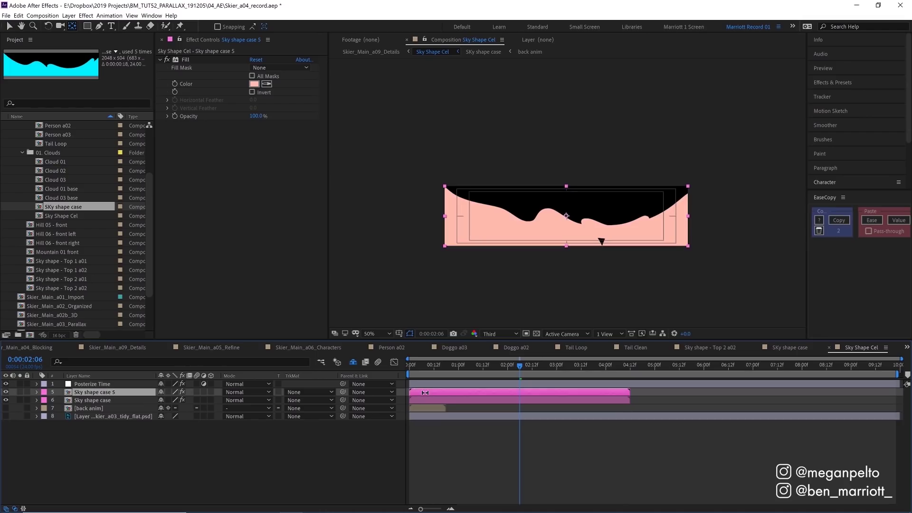
pyautogui.moveTo(425, 392); pyautogui.dragTo(879, 392)
pyautogui.hotkey('ctrl', 'd')
# Inspect the Posterize Time layer's frame rate in Sky Shape Cel and play back the sky shape animation.
pyautogui.click(528, 383)
pyautogui.press('.')
pyautogui.press('.')
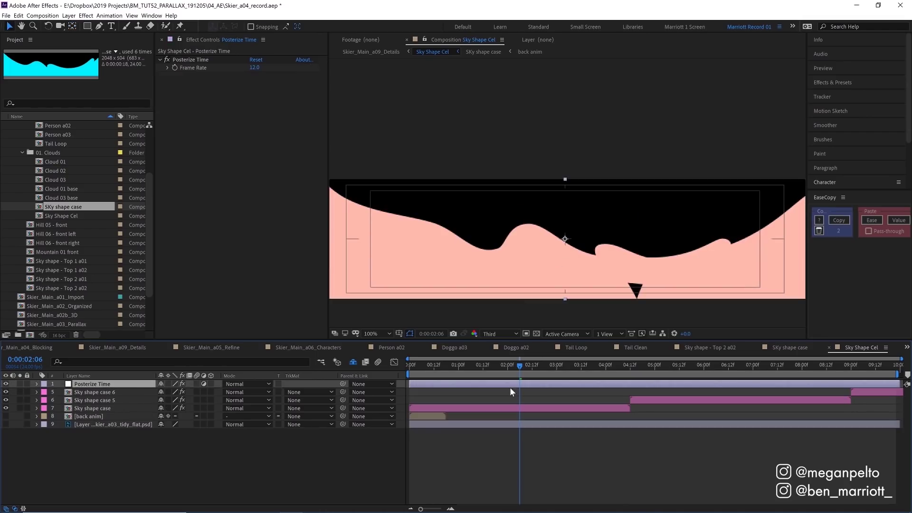
pyautogui.click(207, 61)
pyautogui.press('space')
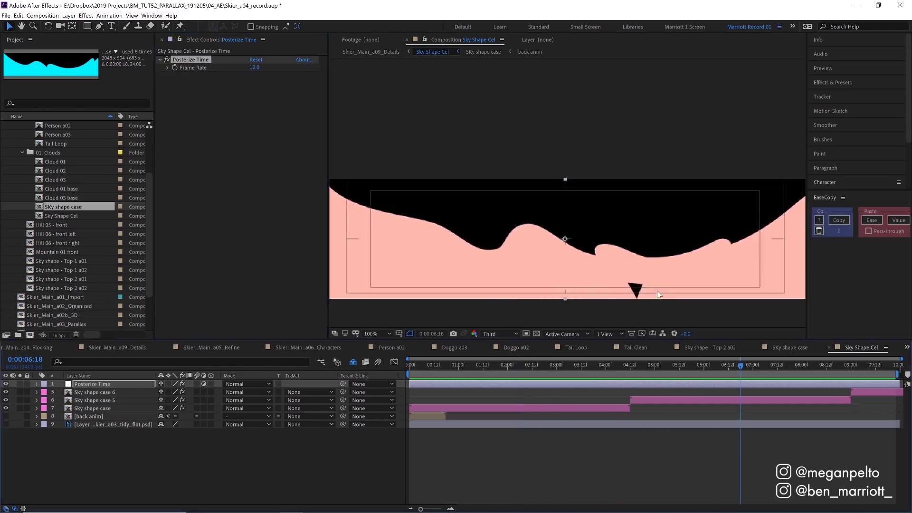
pyautogui.press('space')
pyautogui.moveTo(775, 369); pyautogui.dragTo(679, 367)
pyautogui.press('space')
pyautogui.press('space')
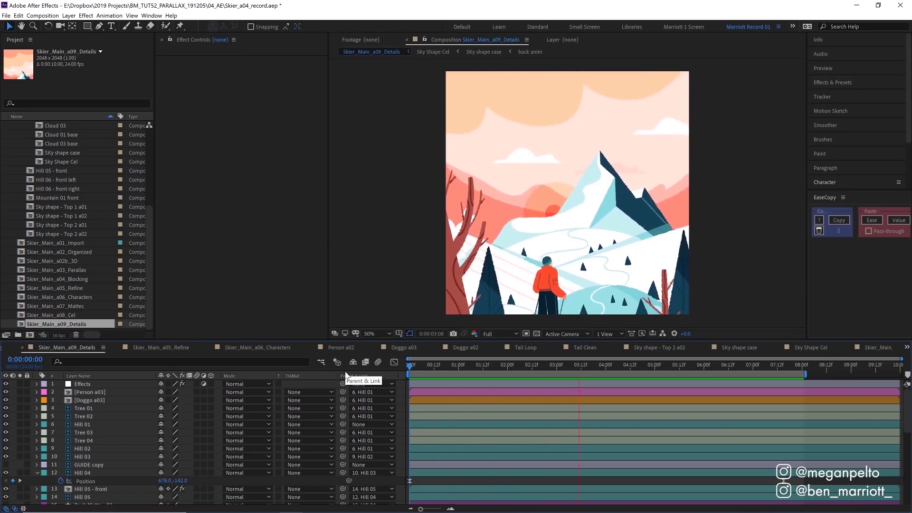
# Examine the Turbulent Displace and Posterize Time settings on the Effects layer of Skier_Main_a09_Details at full size.
pyautogui.click(425, 384)
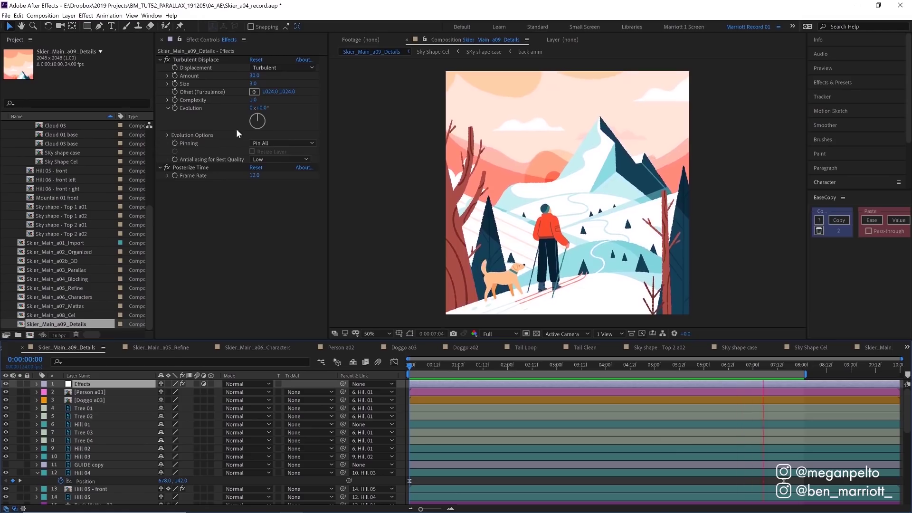
pyautogui.click(198, 167)
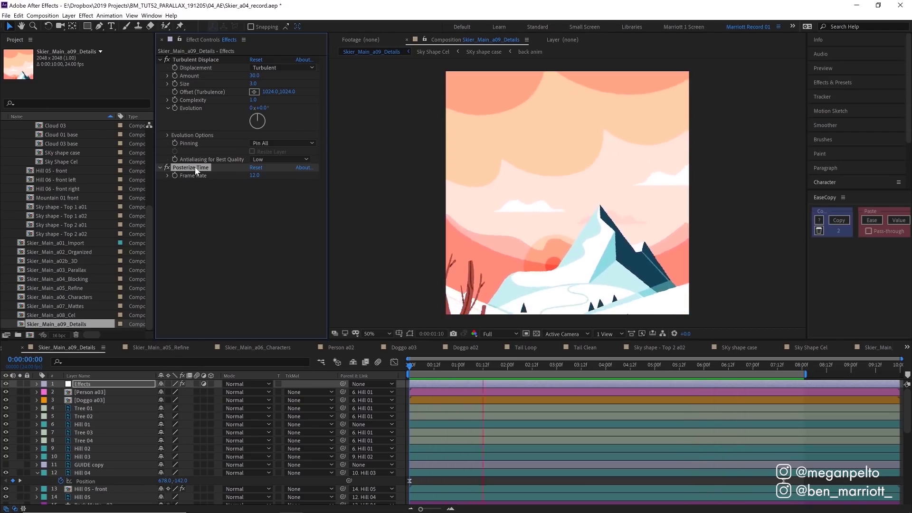
pyautogui.click(209, 58)
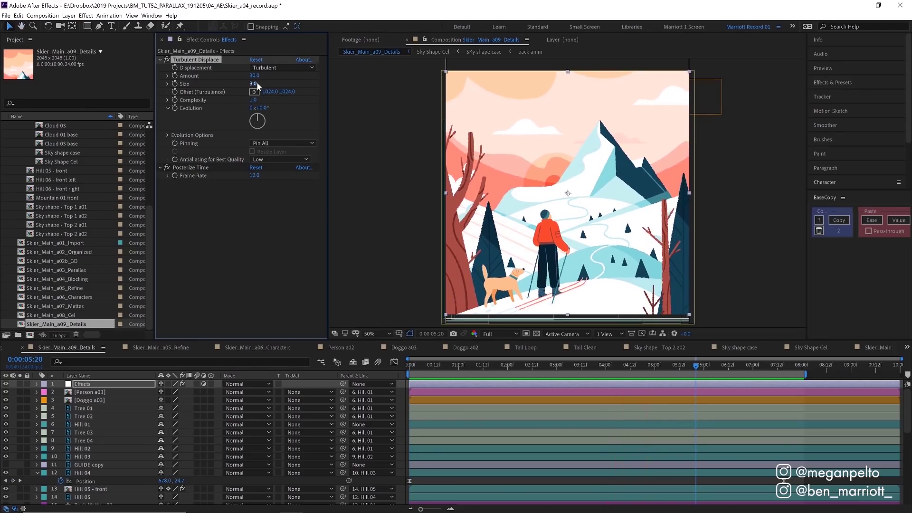
pyautogui.press('/')
# Reveal Turbulent Displace's Evolution Options and enter a time* expression for Random Seed.
pyautogui.click(167, 135)
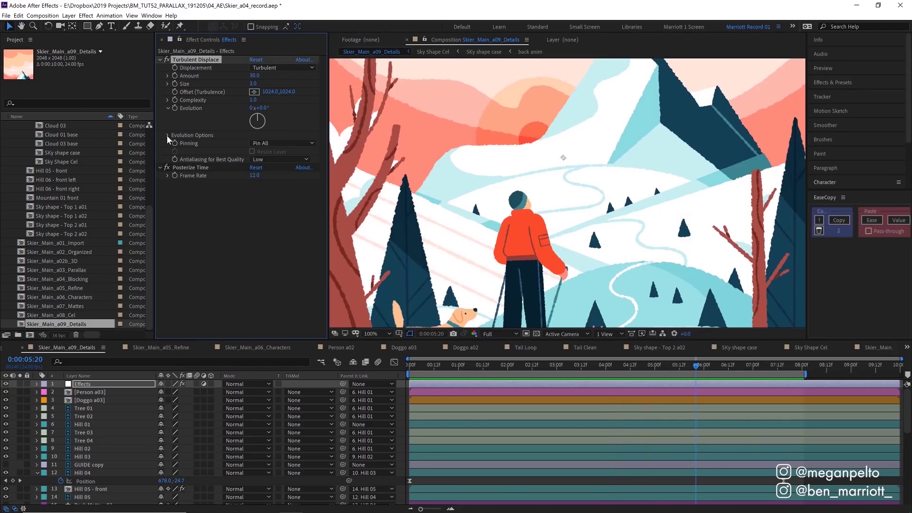
pyautogui.click(175, 160)
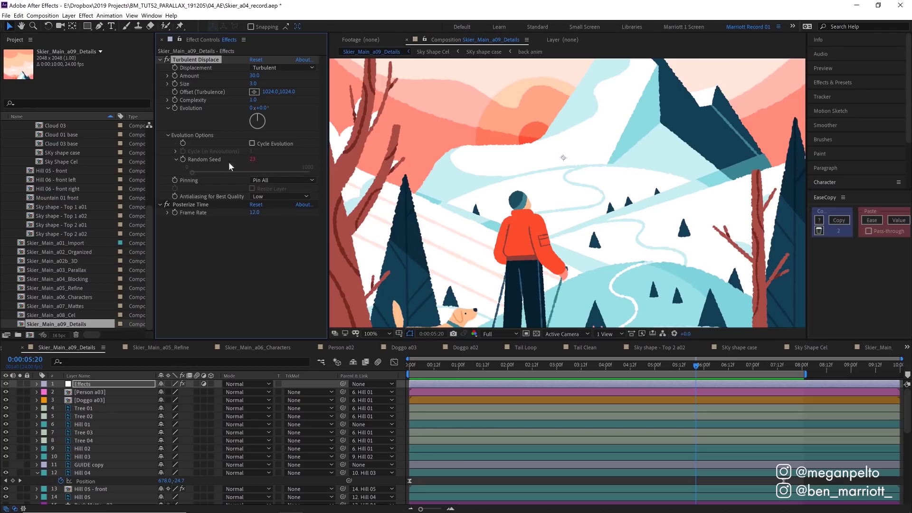
pyautogui.keyDown('alt'); pyautogui.click(183, 159); pyautogui.keyUp('alt')
pyautogui.write('time*')
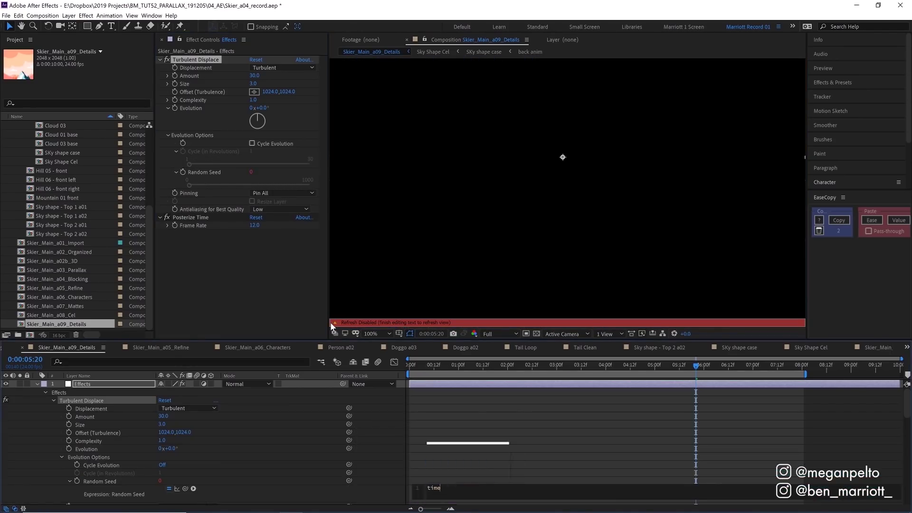